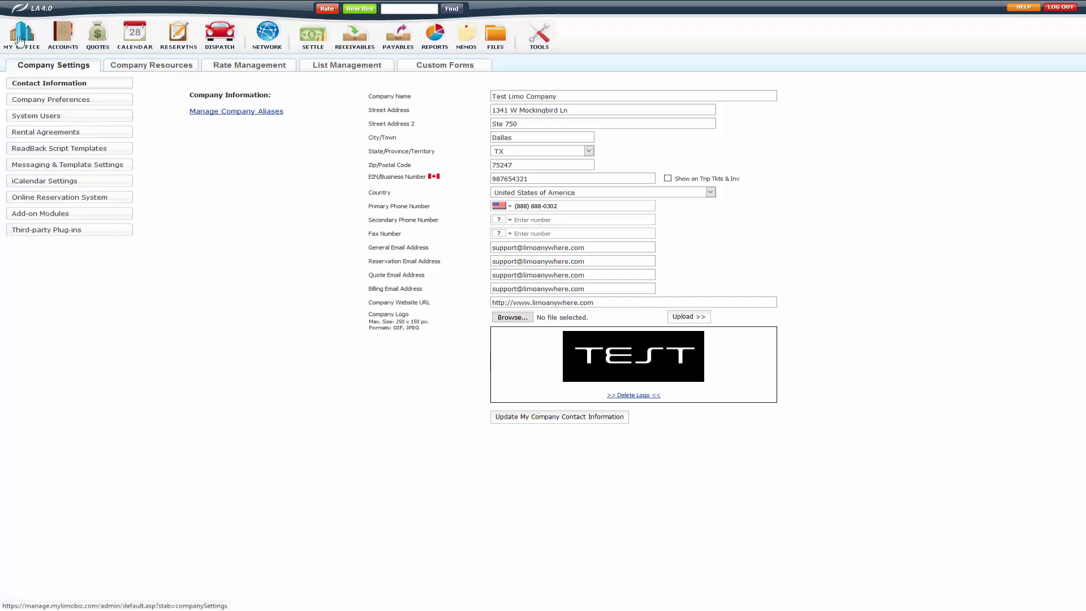
Bring up the Reservations settings in Company Preferences.
click(20, 66)
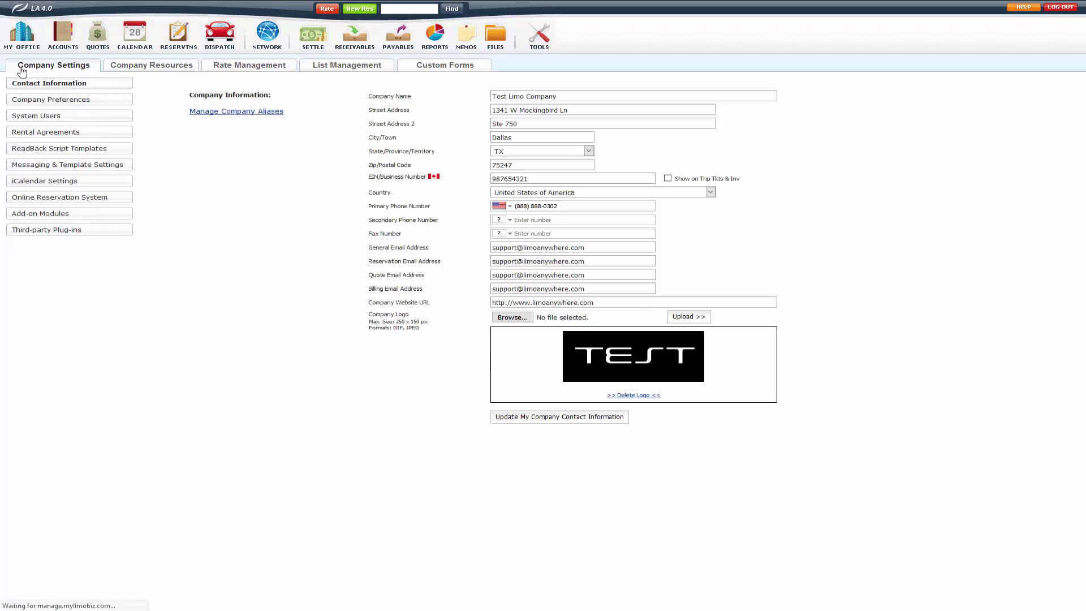
click(42, 105)
click(223, 136)
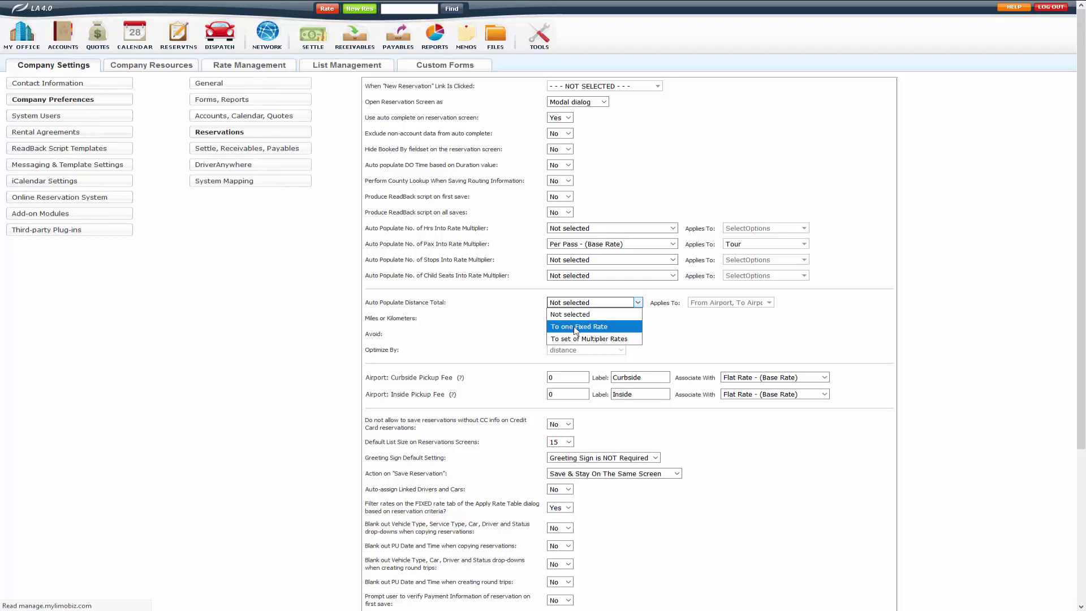
click(576, 328)
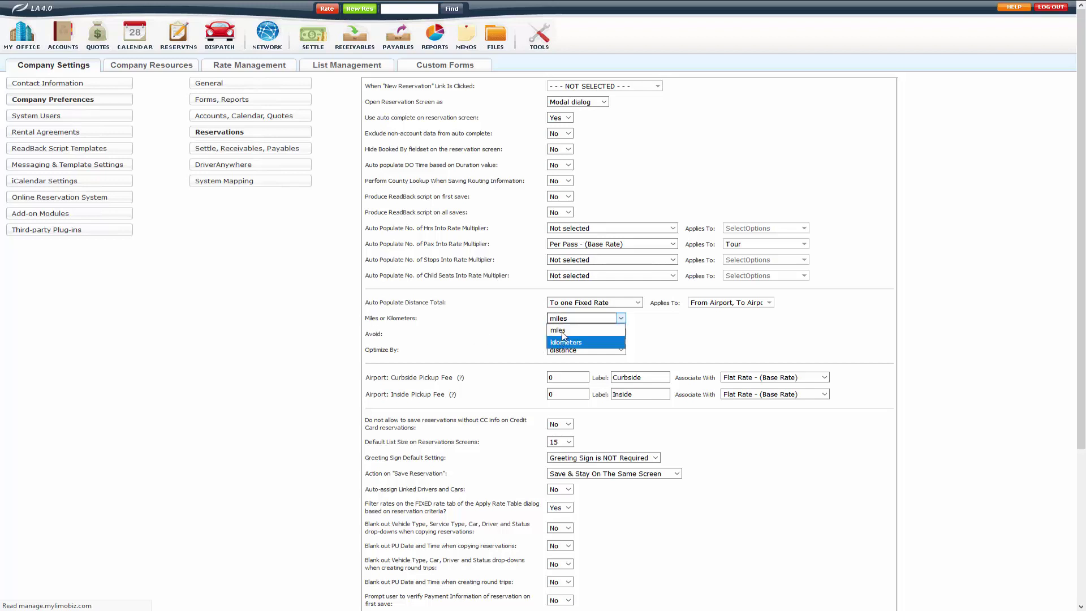
click(563, 331)
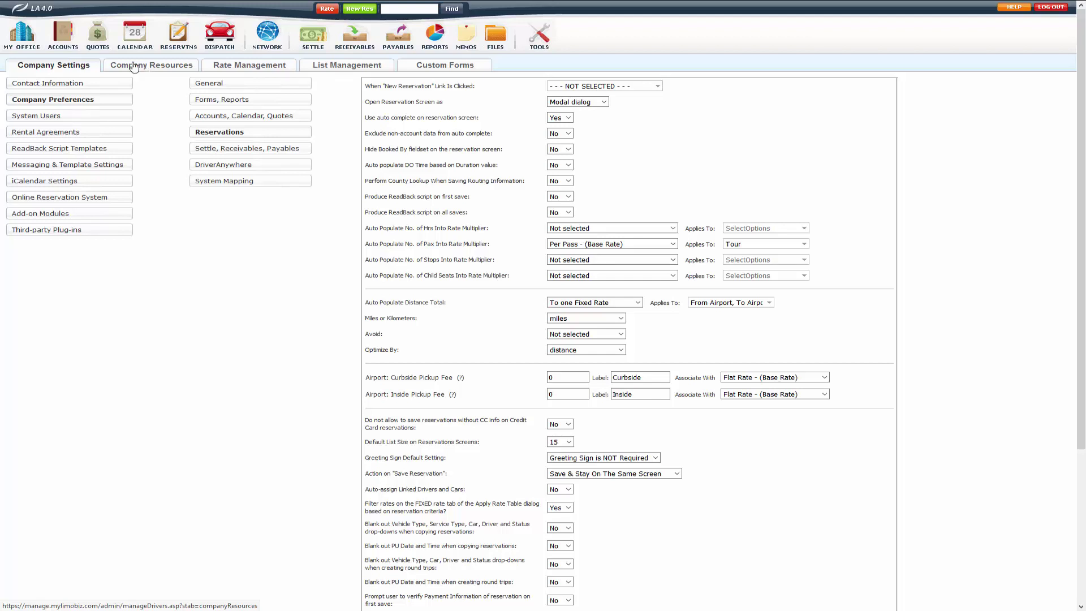
Edit the Sedan Towncar vehicle type and show its Distance Based Rates on the Default matrix.
click(147, 69)
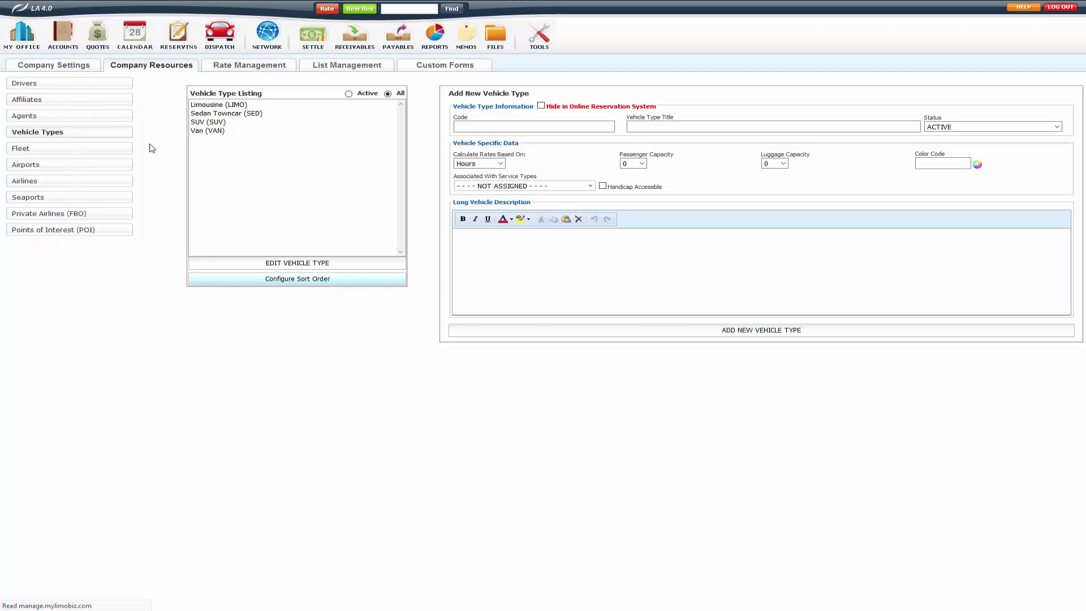
click(199, 116)
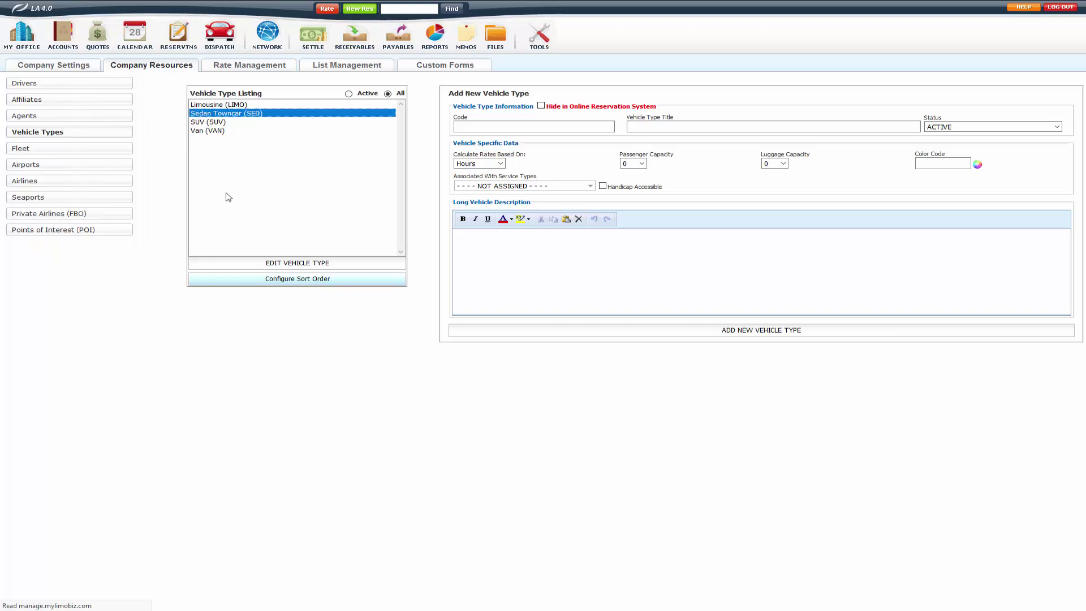
click(266, 263)
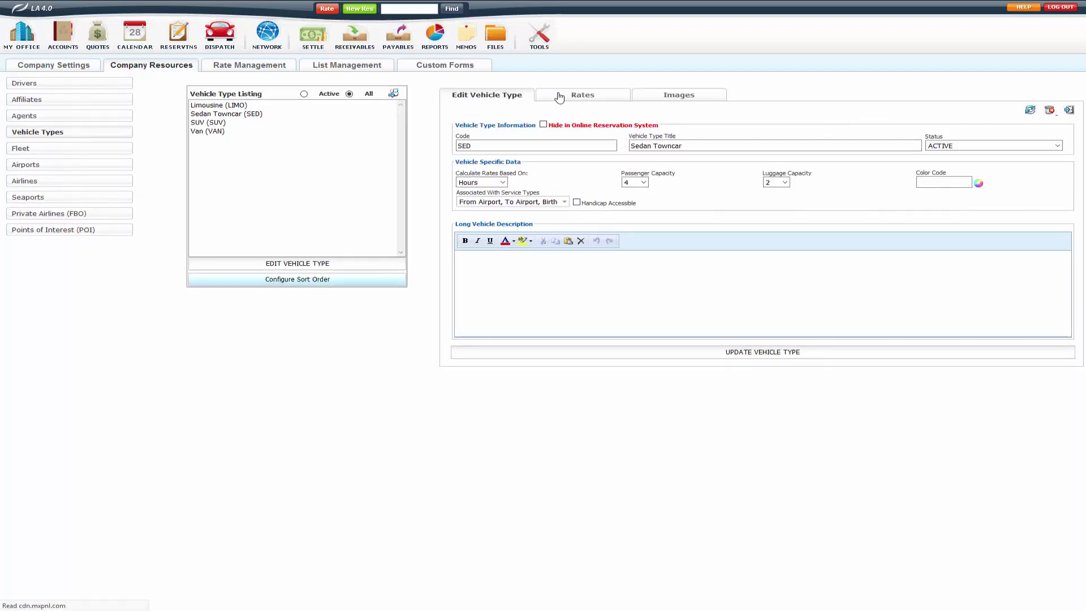
click(557, 92)
click(641, 115)
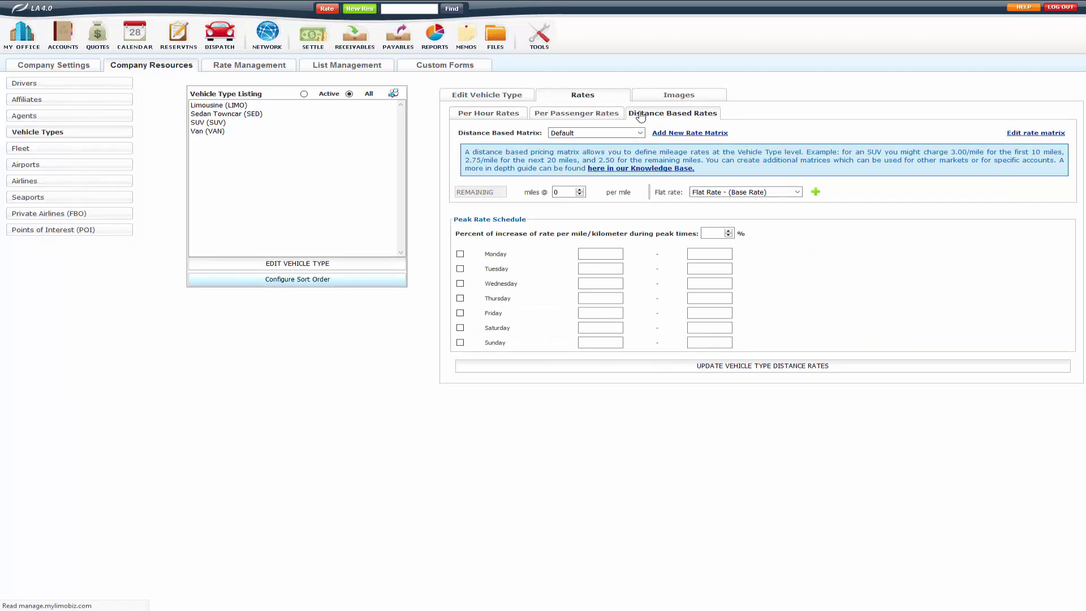
click(578, 134)
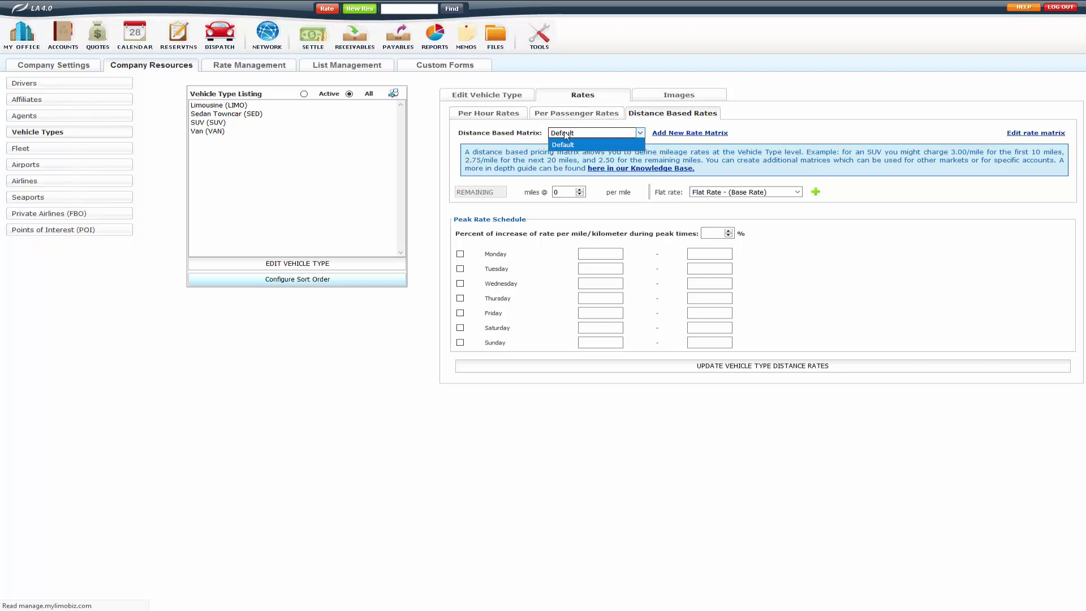
click(564, 135)
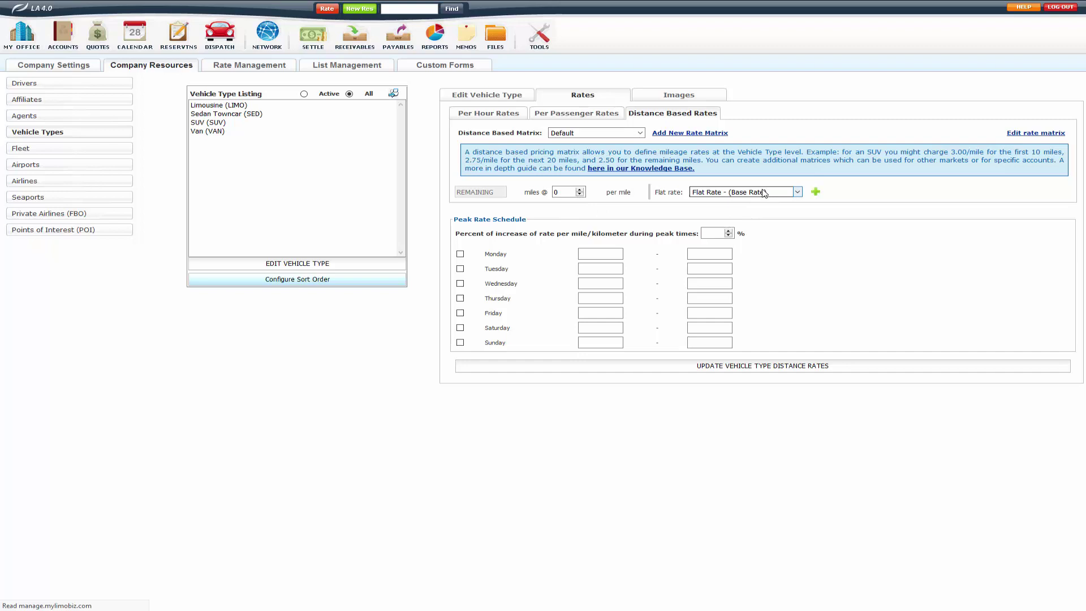
Add mileage tier rows with the green plus, then remove the extra rows.
click(815, 193)
click(816, 192)
click(815, 192)
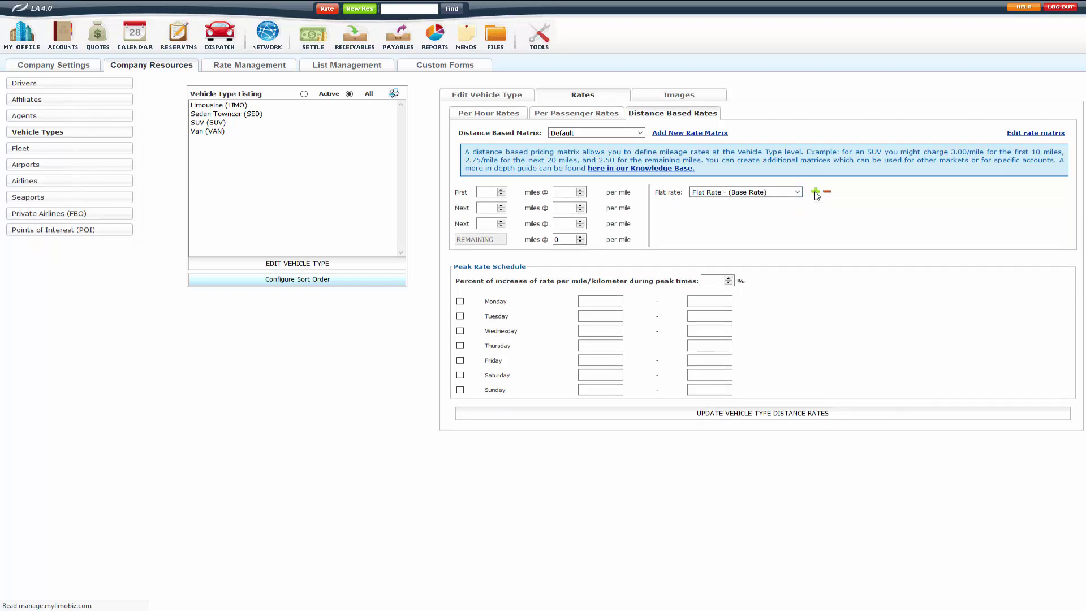
click(815, 192)
click(816, 192)
click(815, 192)
click(815, 192)
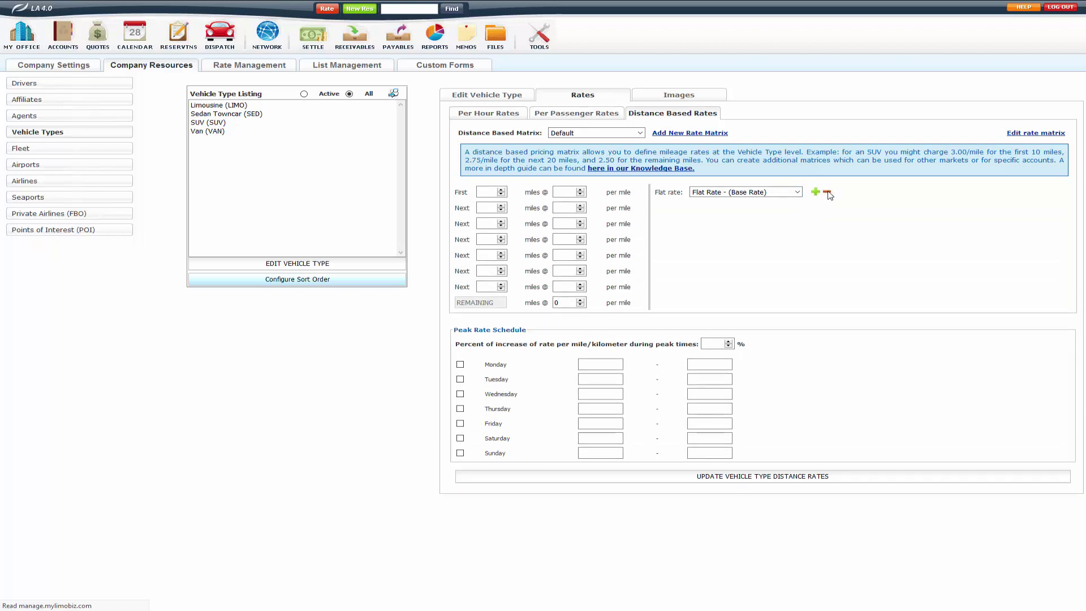
click(827, 193)
click(827, 193)
click(827, 193)
click(827, 193)
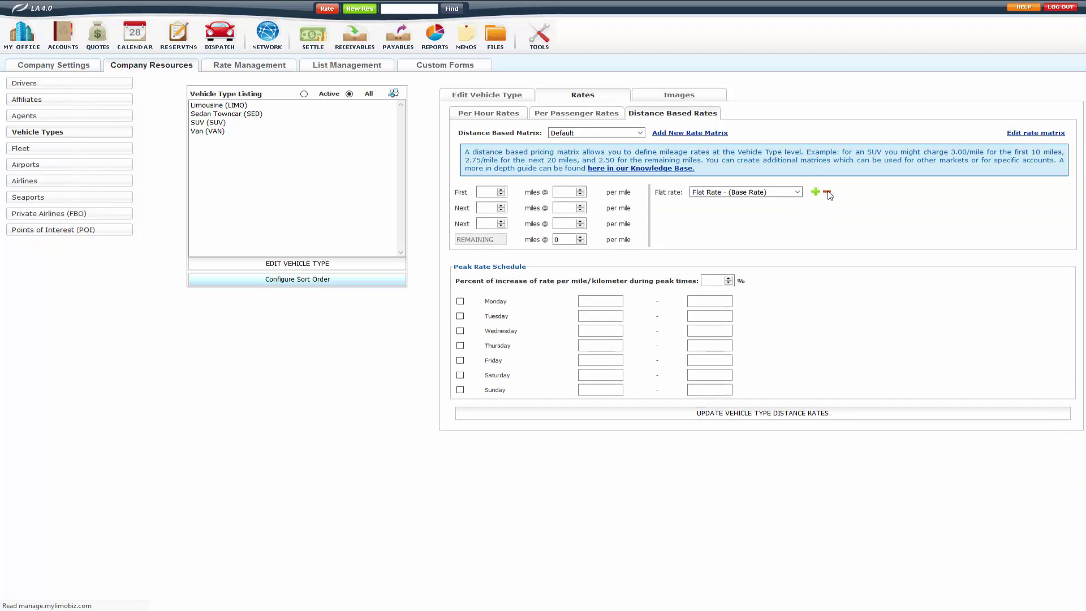
click(827, 193)
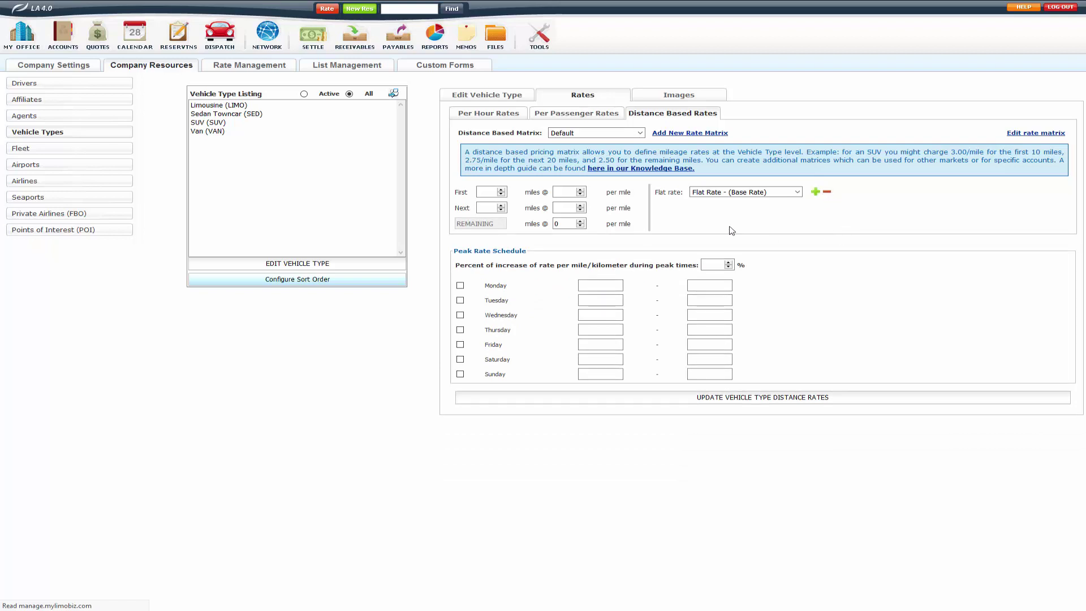
Enter the tiers: first 1 mile at 40, next 9 miles at 0, remaining miles at 1.50.
click(488, 191)
text(1)
click(566, 192)
click(566, 193)
text(40)
click(492, 207)
text(9)
click(562, 208)
key(Tab)
click(560, 224)
double_click(554, 225)
text(1.50)
click(697, 193)
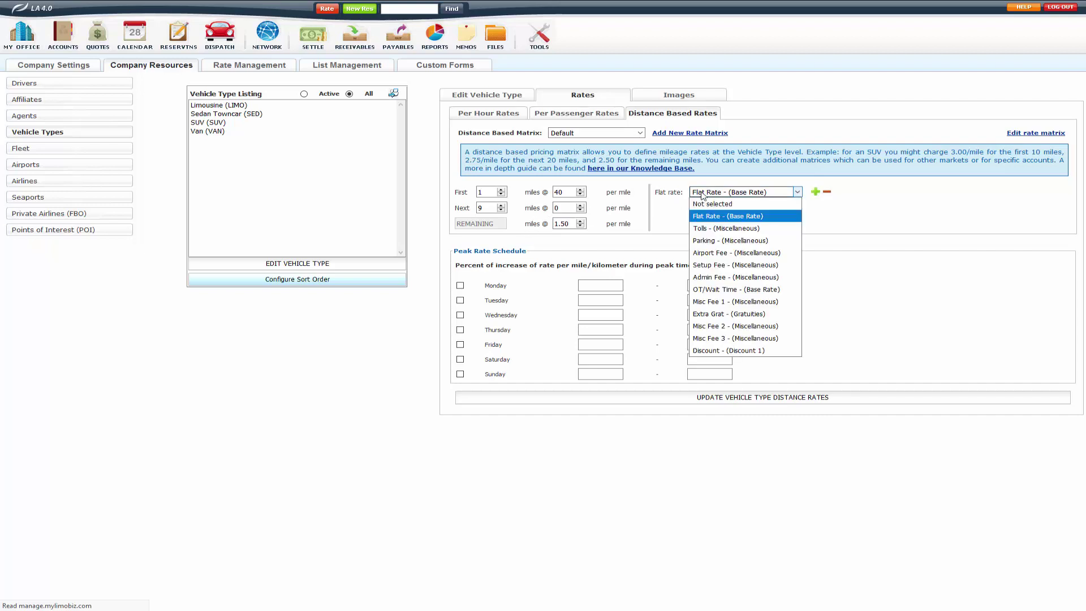
click(717, 216)
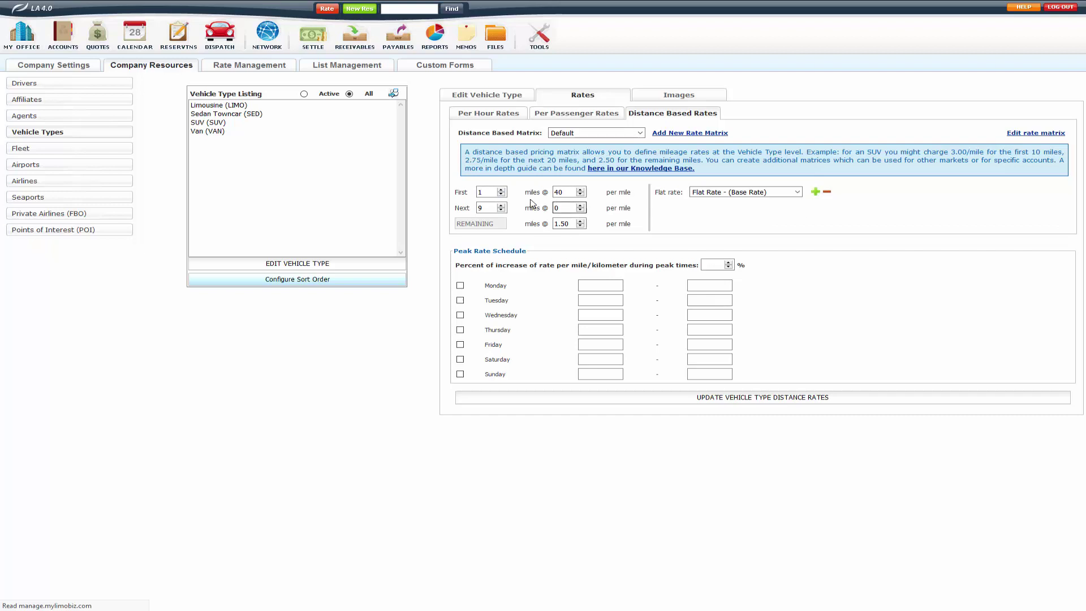
click(815, 192)
click(815, 192)
click(815, 192)
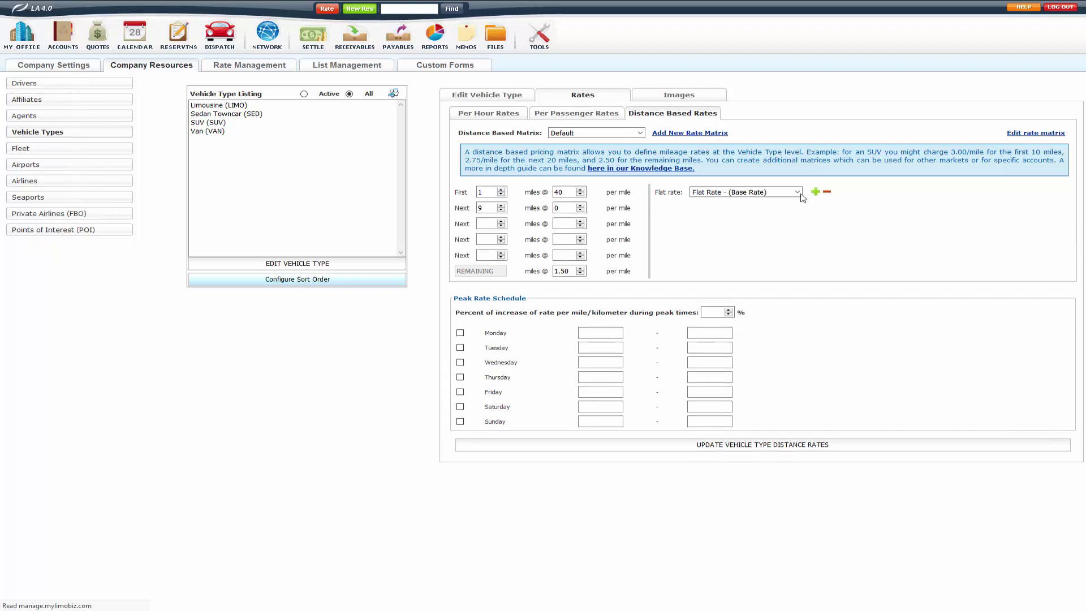
click(489, 222)
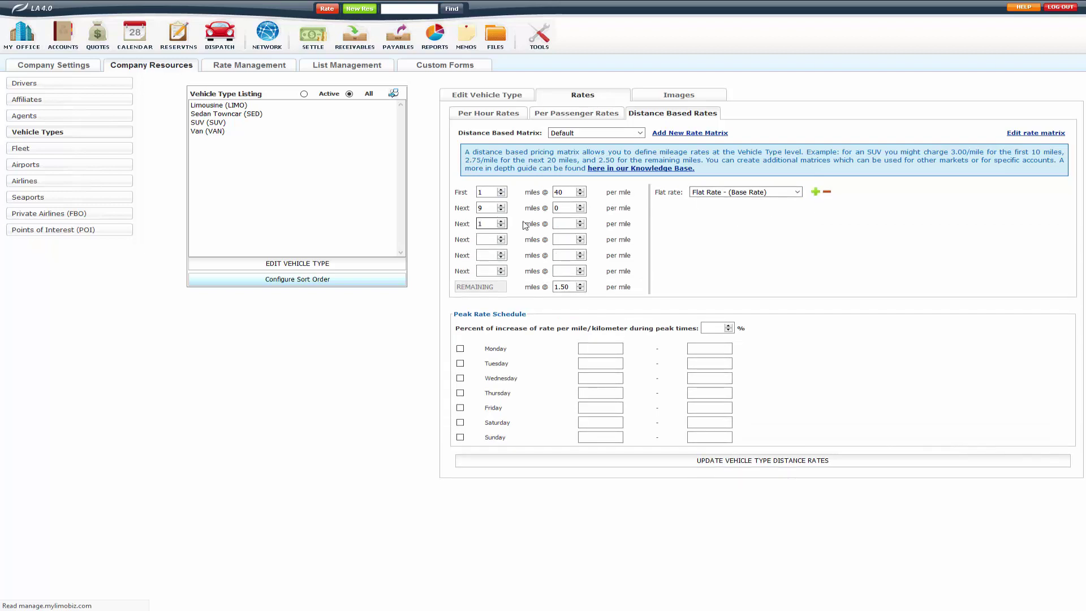
text(10)
click(563, 224)
text(2)
key(Tab)
text(10)
click(555, 242)
text(1.75)
click(494, 239)
click(483, 223)
key(Tab)
click(827, 192)
click(827, 192)
click(827, 191)
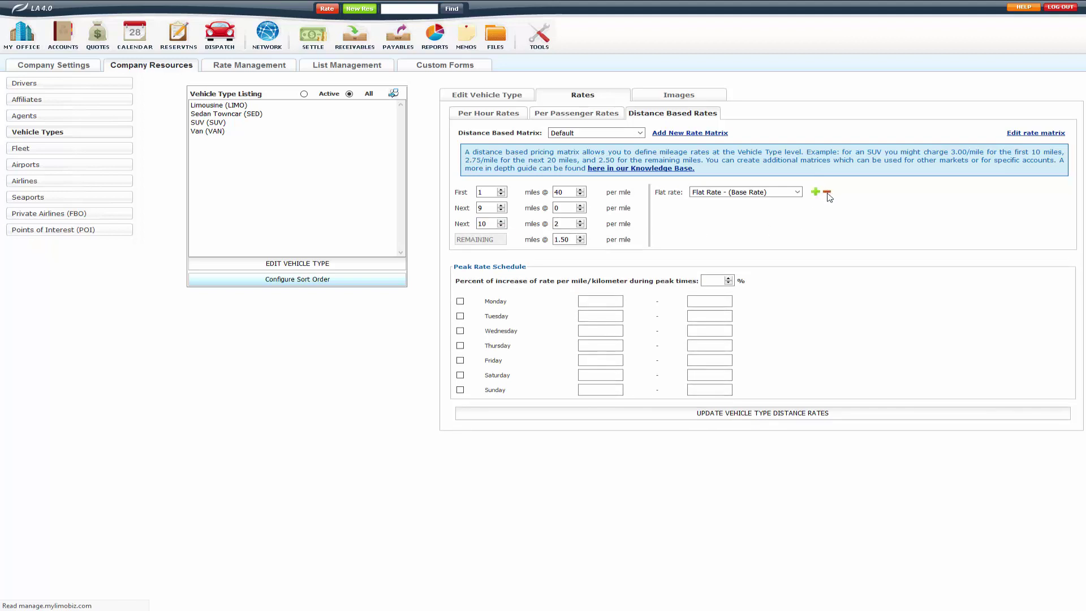
click(826, 192)
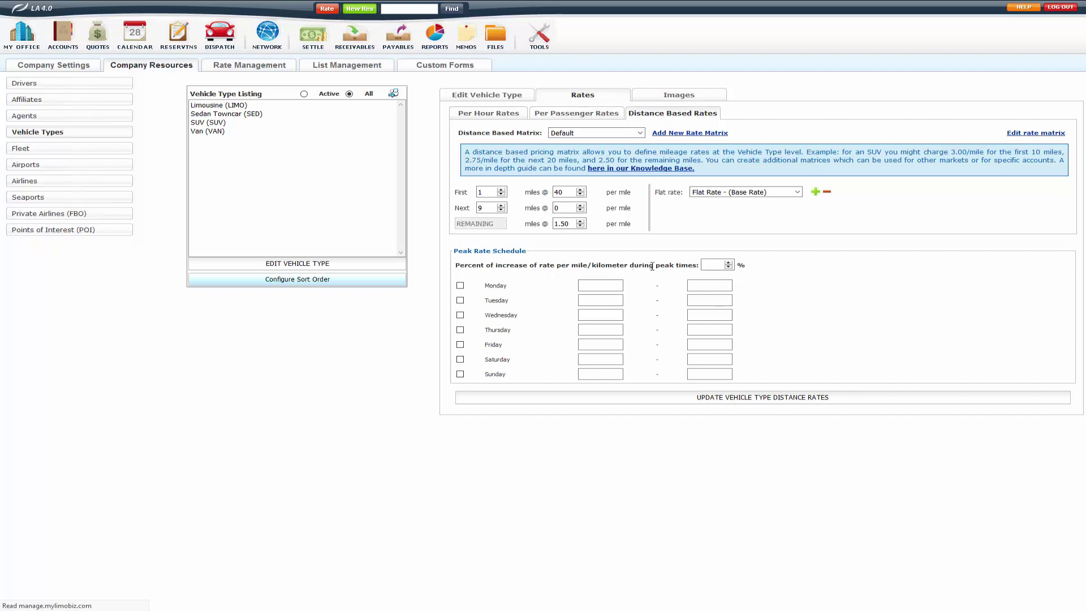
Mark Friday, Saturday and Sunday as peak days, with Friday 6 PM–12 AM and a 10% increase.
click(460, 345)
click(460, 359)
click(460, 375)
click(600, 344)
text(6p)
click(709, 344)
text(12a)
click(665, 351)
click(711, 265)
text(10)
click(739, 284)
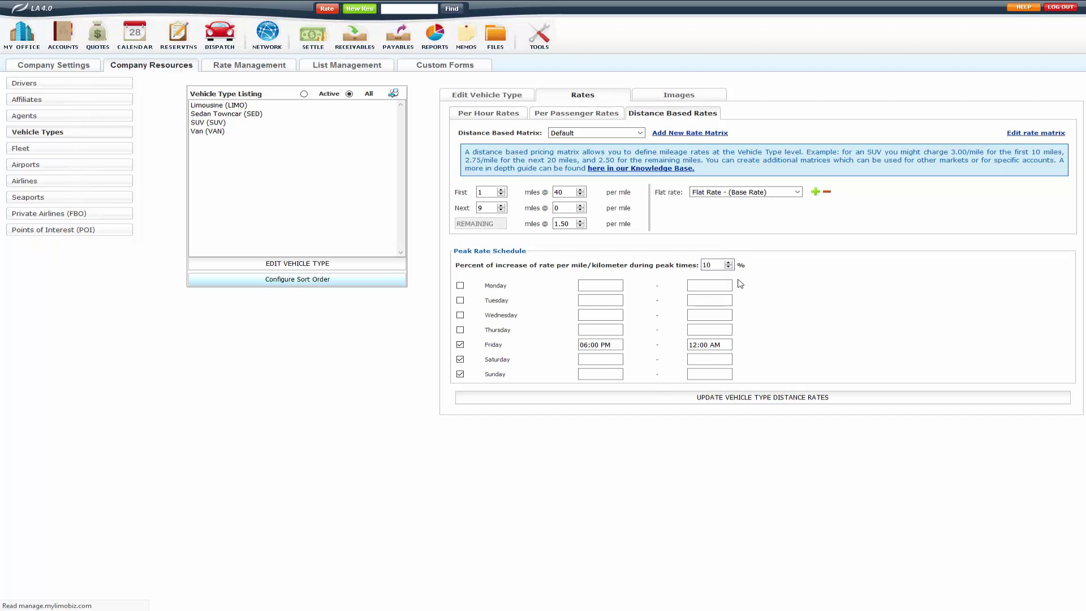
Save the Sedan Towncar distance rates and start a new rate matrix.
click(749, 398)
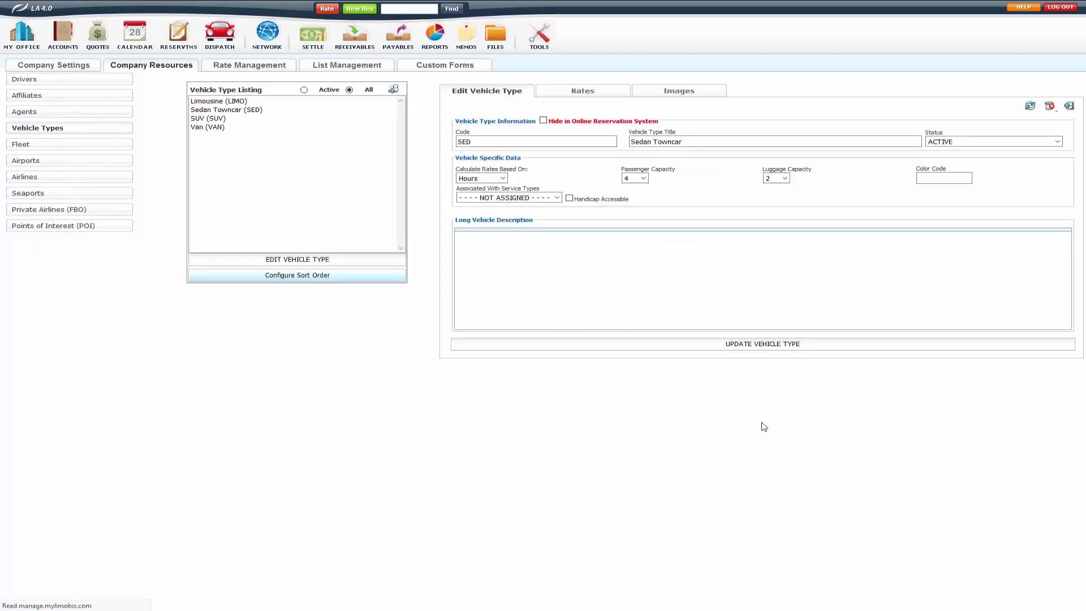
click(587, 346)
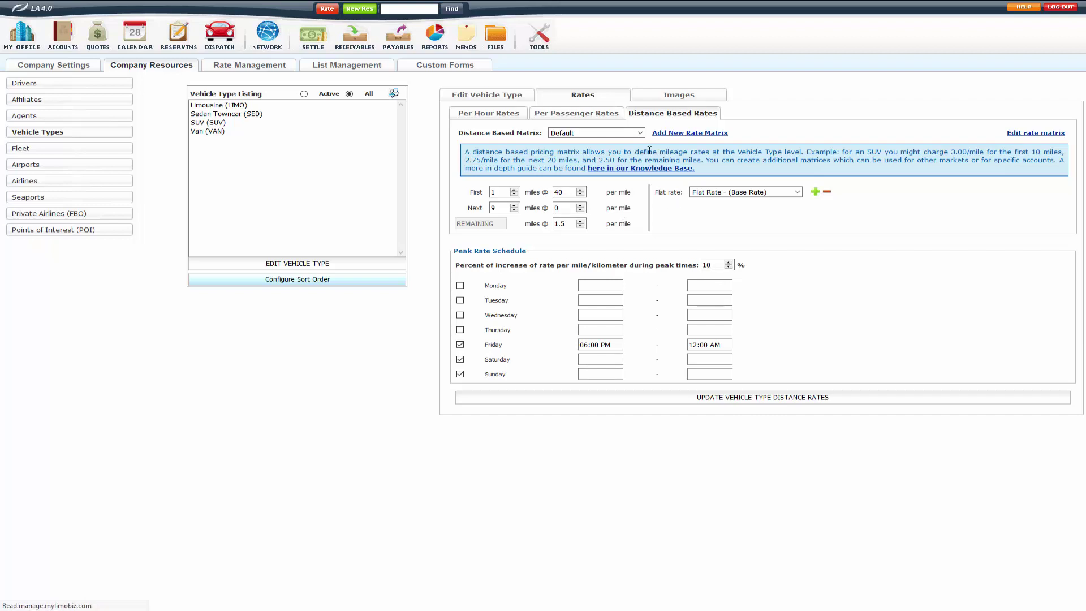
click(664, 134)
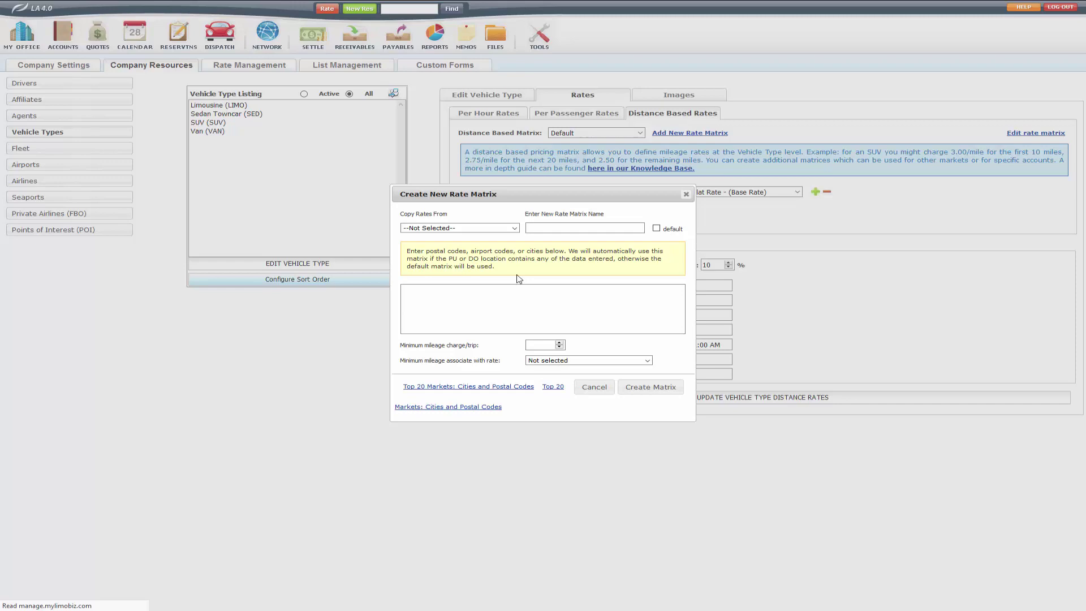
Name the new matrix Atlanta, list 'Atlanta, ATL' as its locations, and create it.
click(543, 228)
text(Atlanta)
click(529, 292)
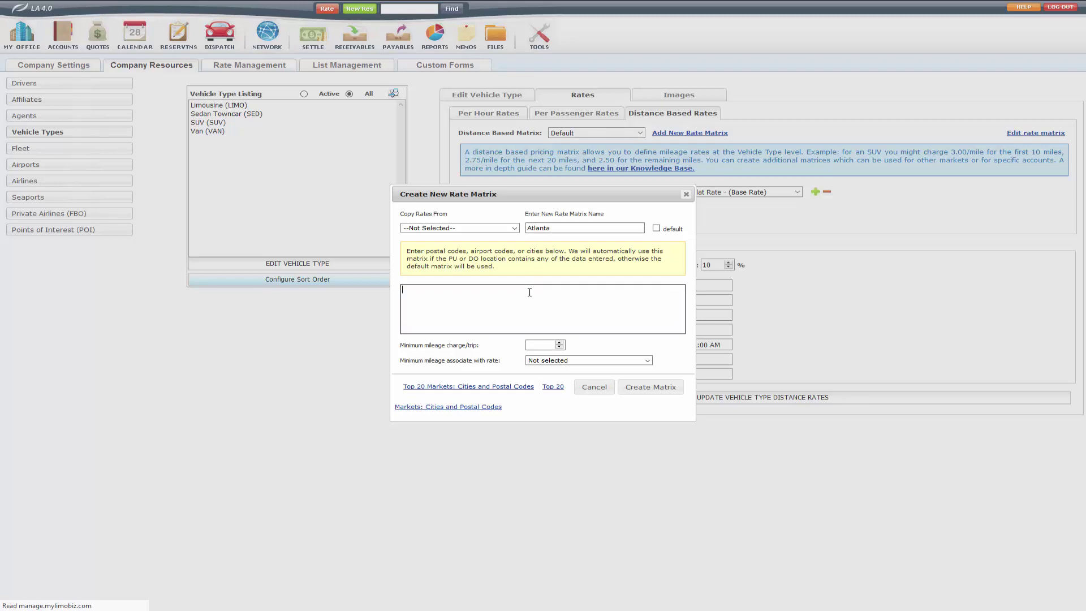
text(Atlanta, ATL)
click(645, 392)
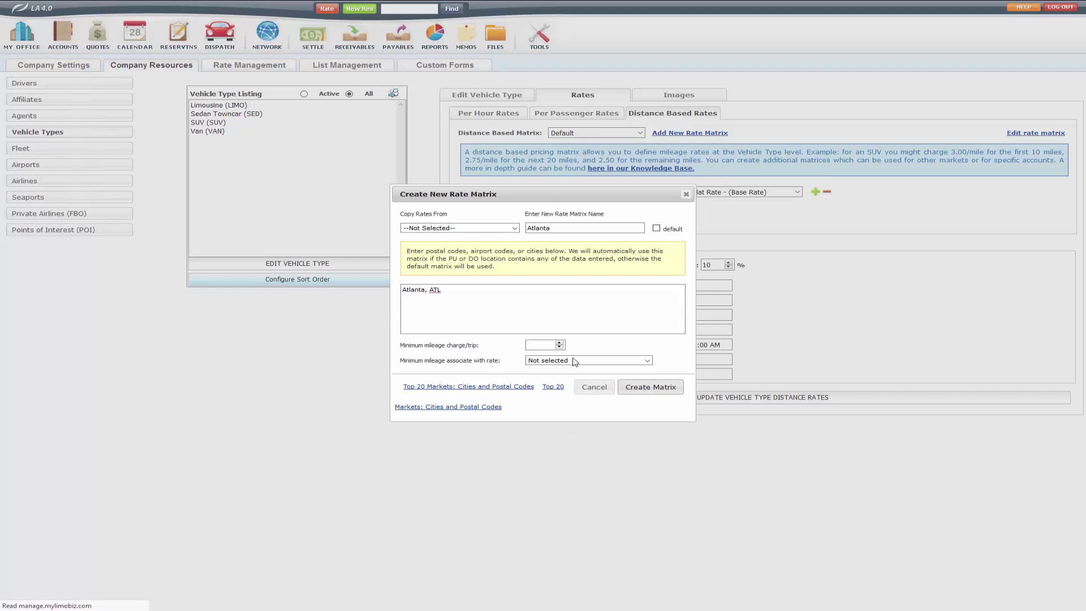
click(639, 388)
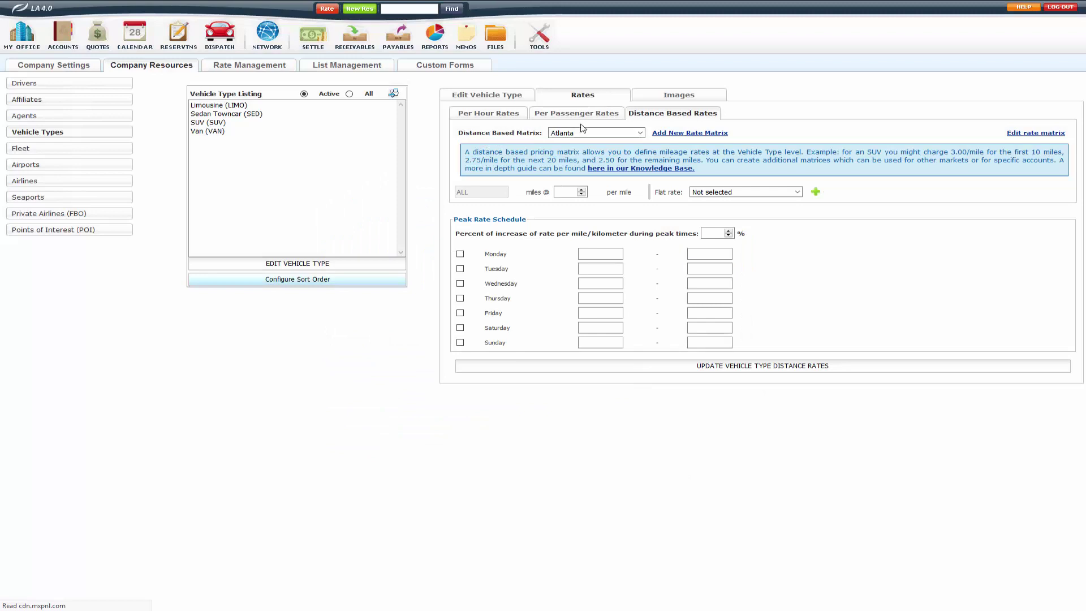
Add two tier rows and enter first mile at 50, next 9 at 0, remaining at 2.
click(815, 192)
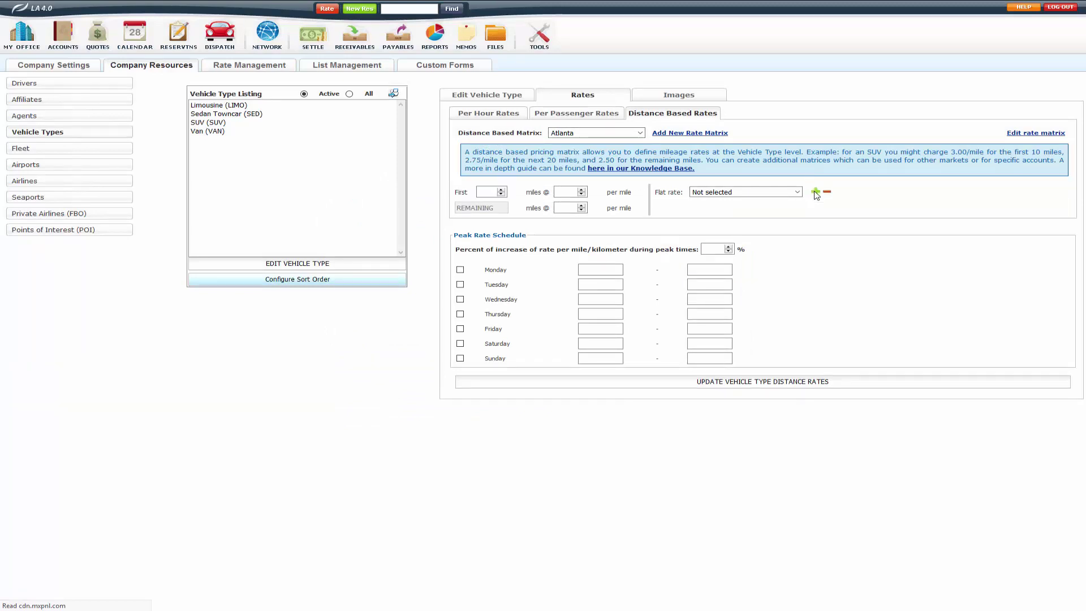
click(815, 193)
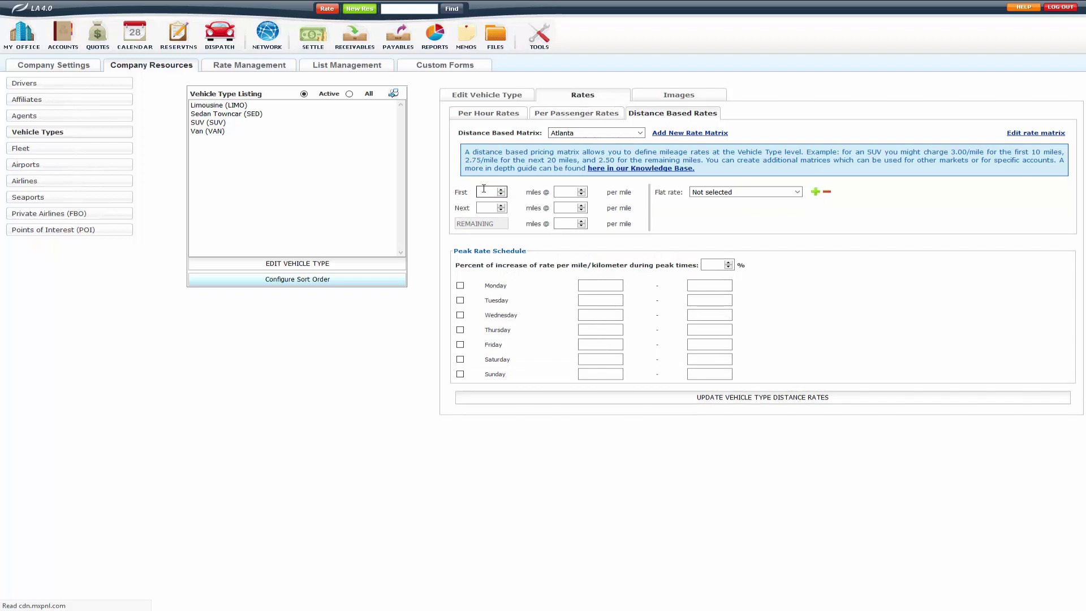
click(564, 195)
text(50)
click(493, 208)
text(9)
click(563, 208)
text(0)
click(564, 223)
text(2)
Choose Flat Rate (Base Rate), save the Atlanta rates, and switch back to the Default matrix.
click(719, 194)
click(715, 217)
click(775, 399)
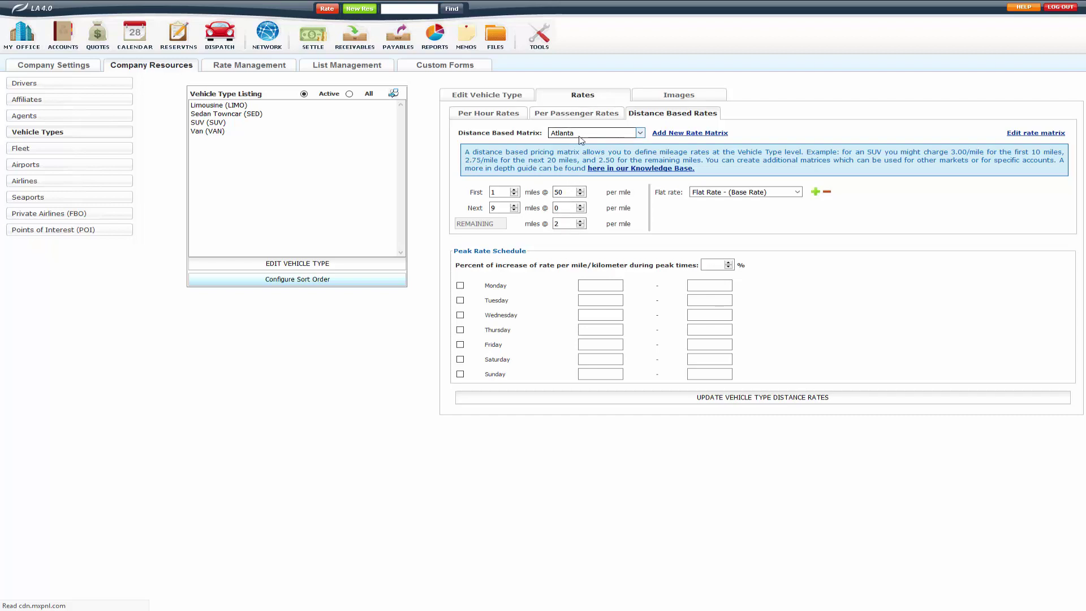
click(579, 137)
click(574, 145)
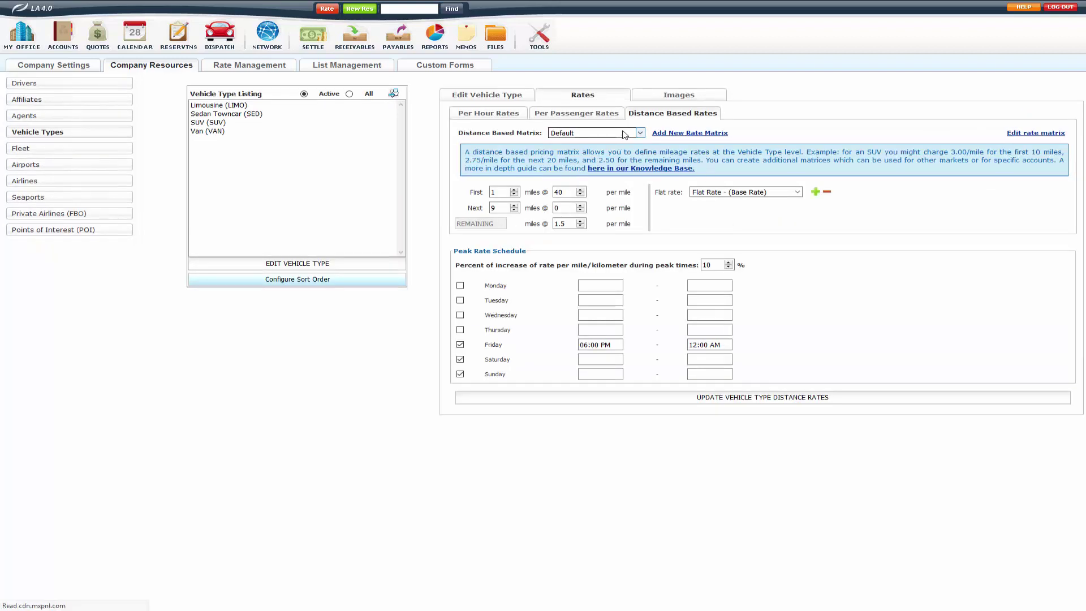
click(1028, 135)
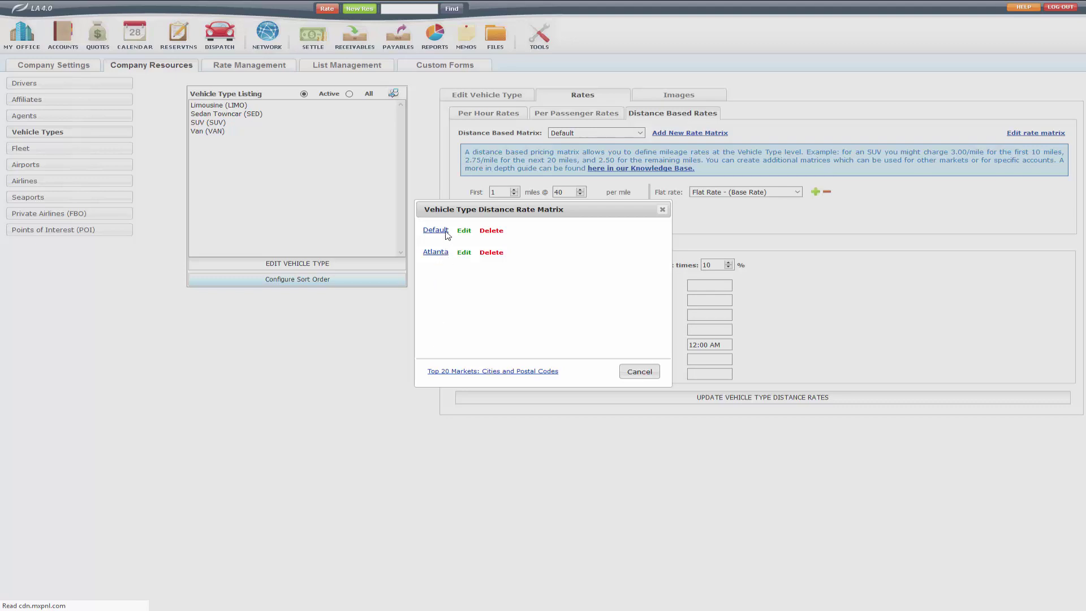
click(662, 209)
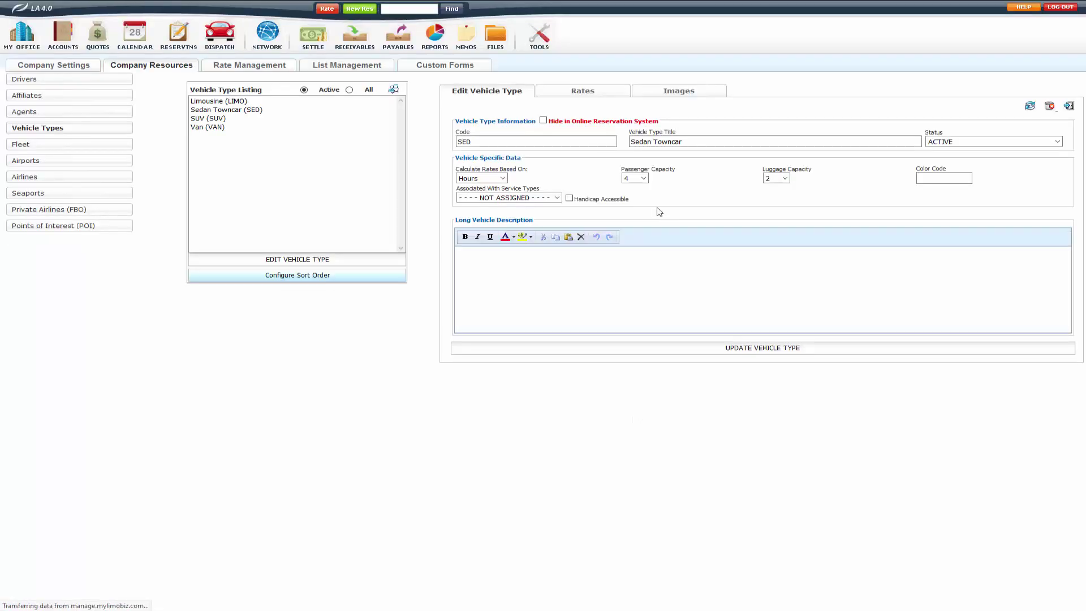
click(596, 98)
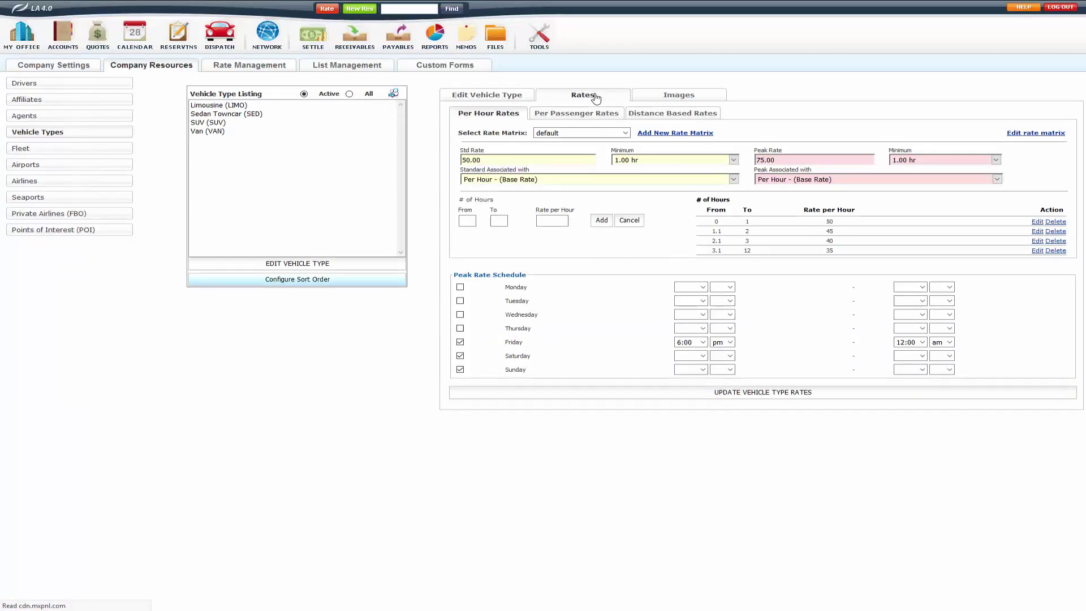
click(648, 117)
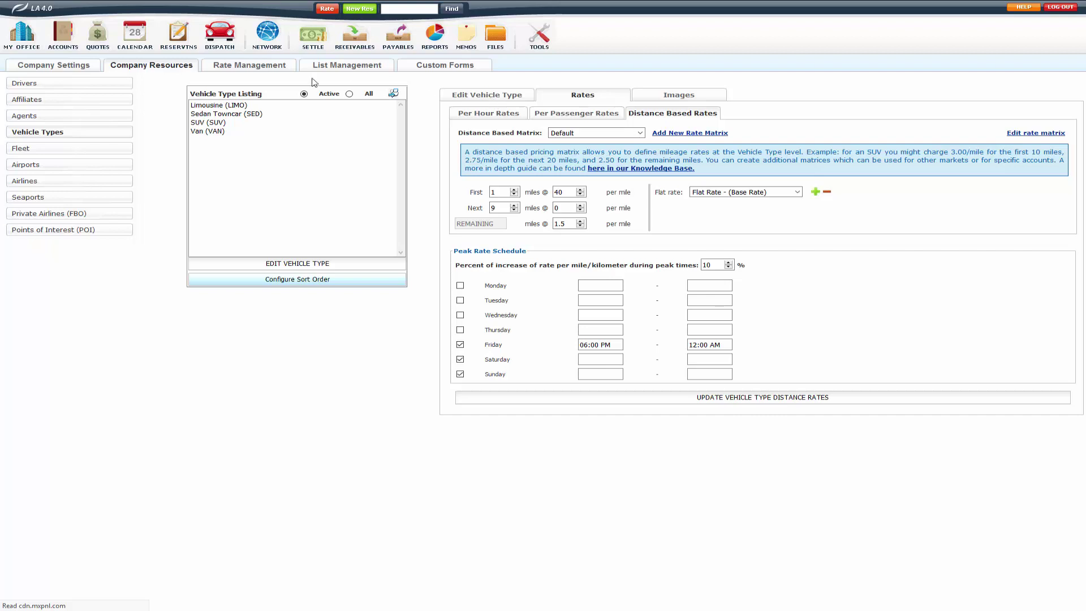
In the ORES 4.0 service types, switch on Point-to-Point, From Airport and To Airport.
click(16, 42)
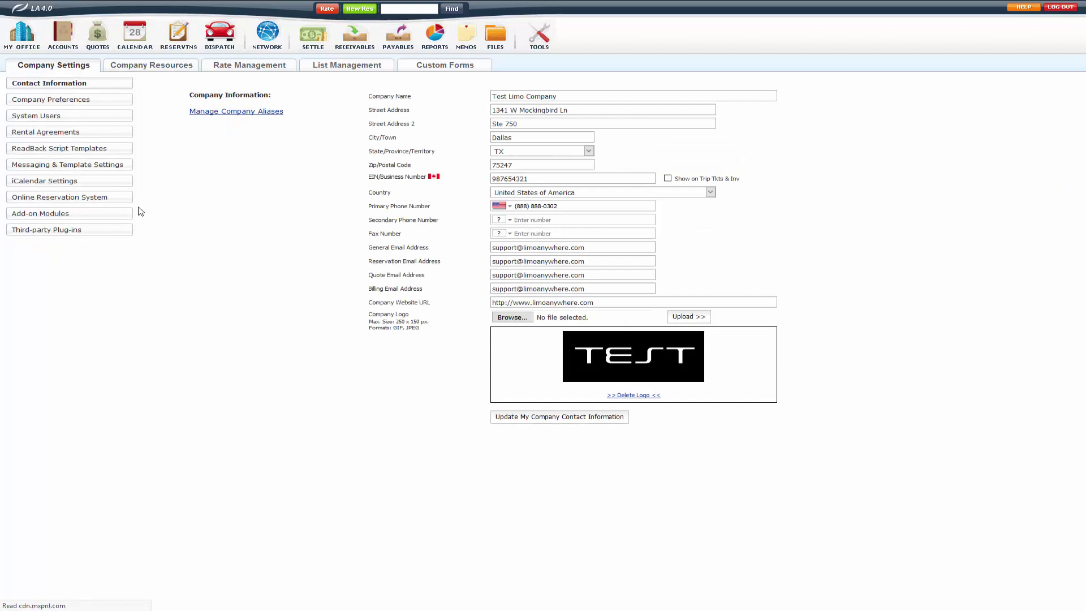
click(96, 198)
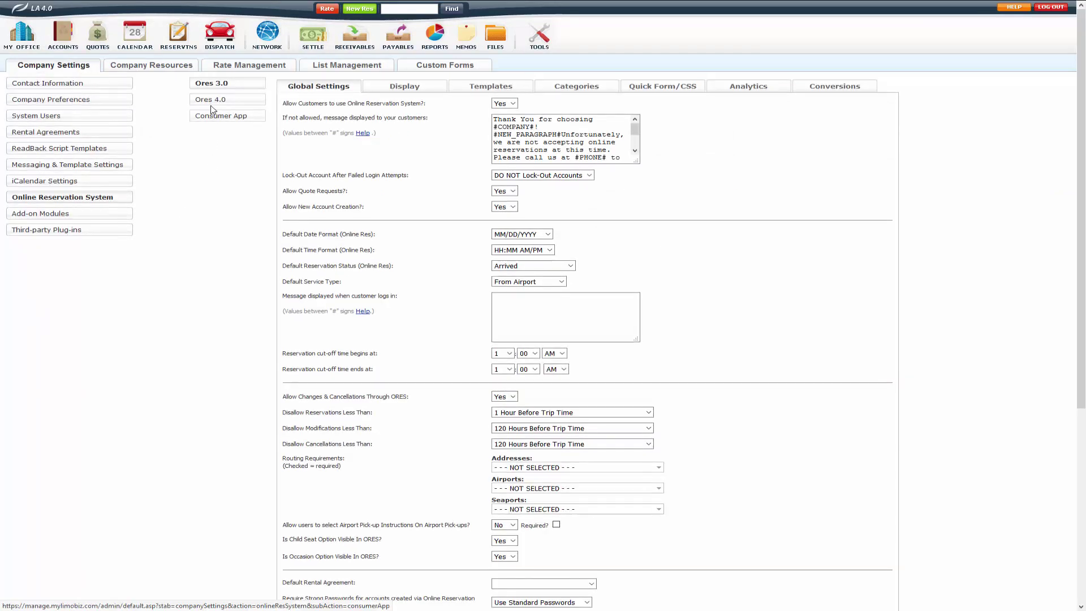
click(210, 100)
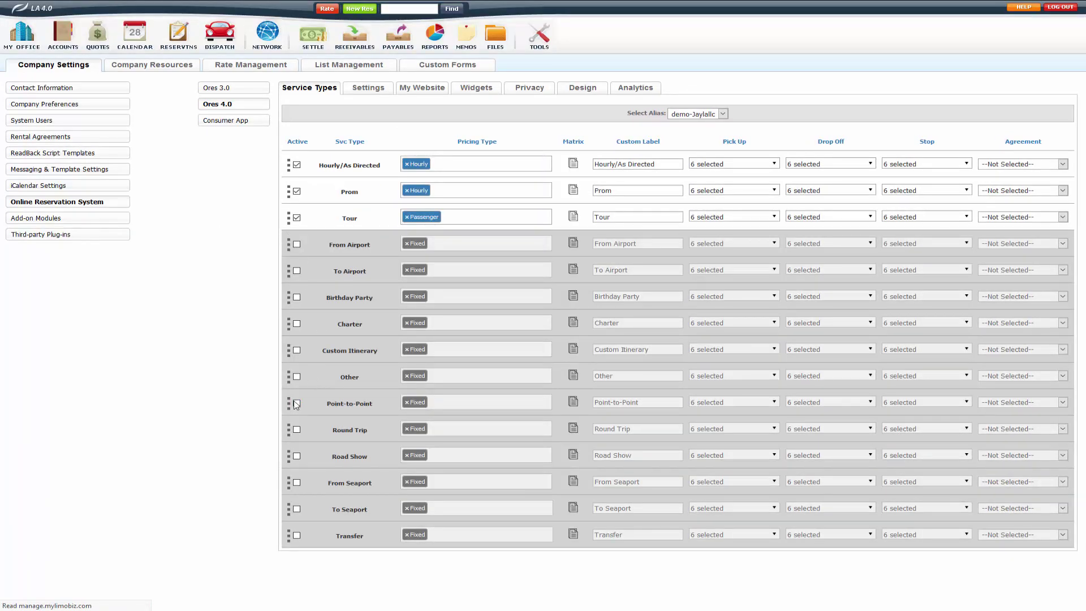
click(296, 402)
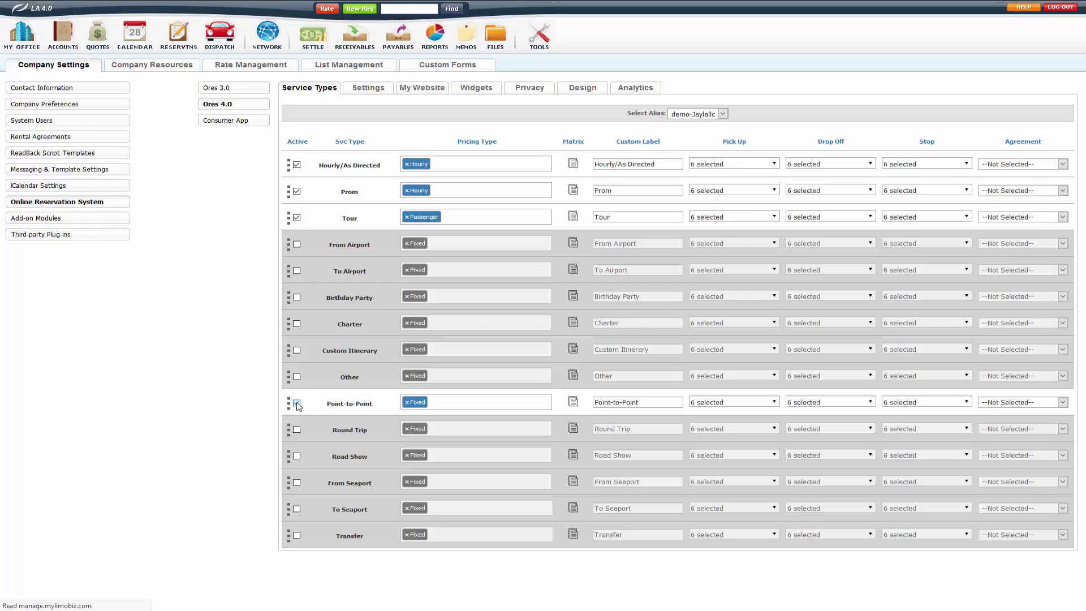
click(296, 244)
click(296, 271)
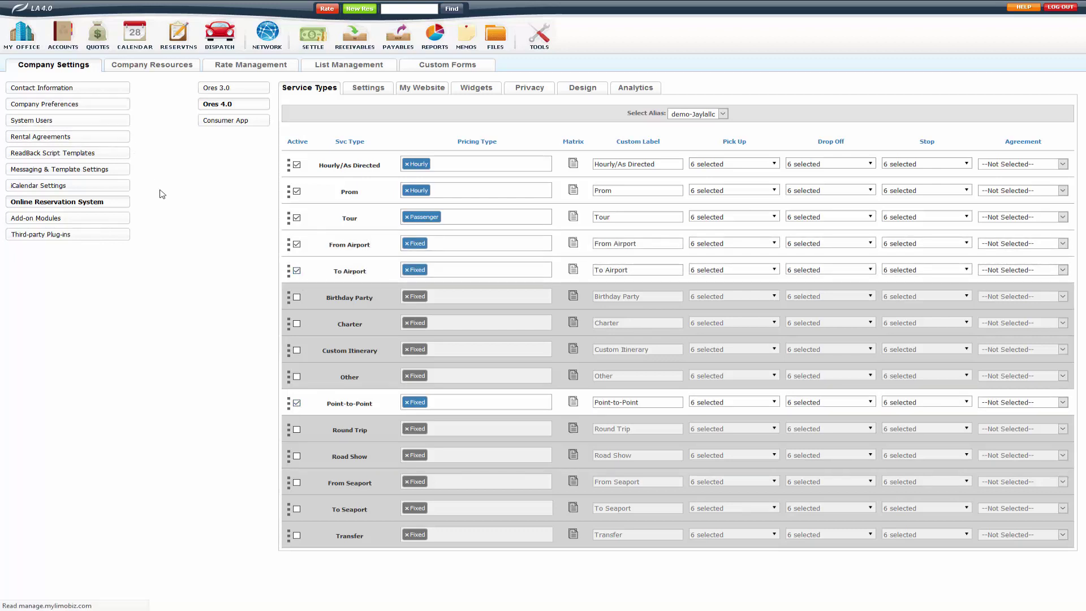
Replace Fixed with Fixed-Or-Distance for From/To Airport and Distance for Point-to-Point.
click(406, 244)
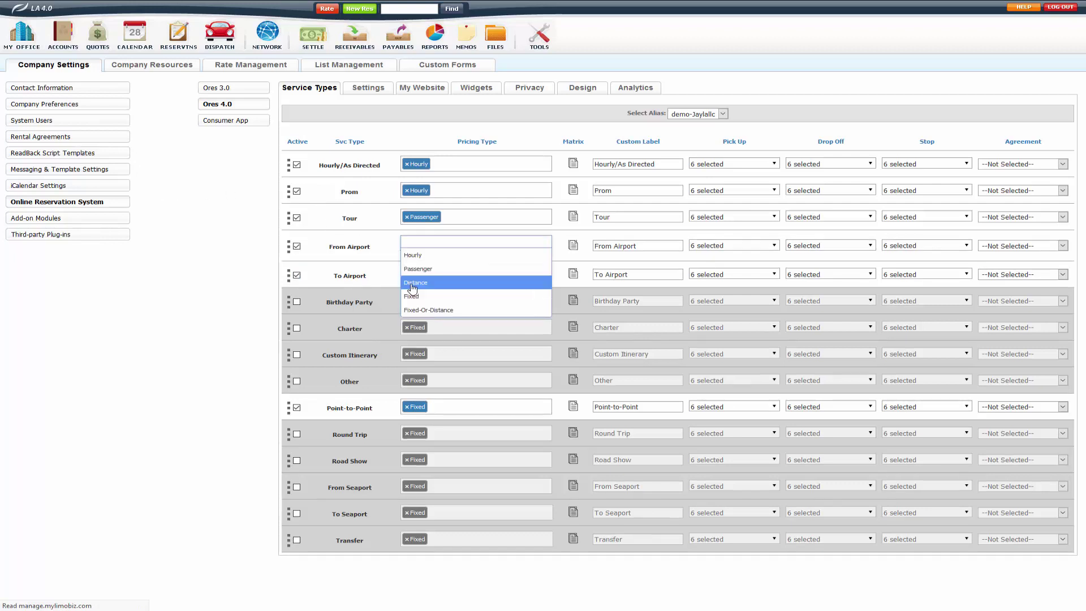
click(378, 251)
click(409, 241)
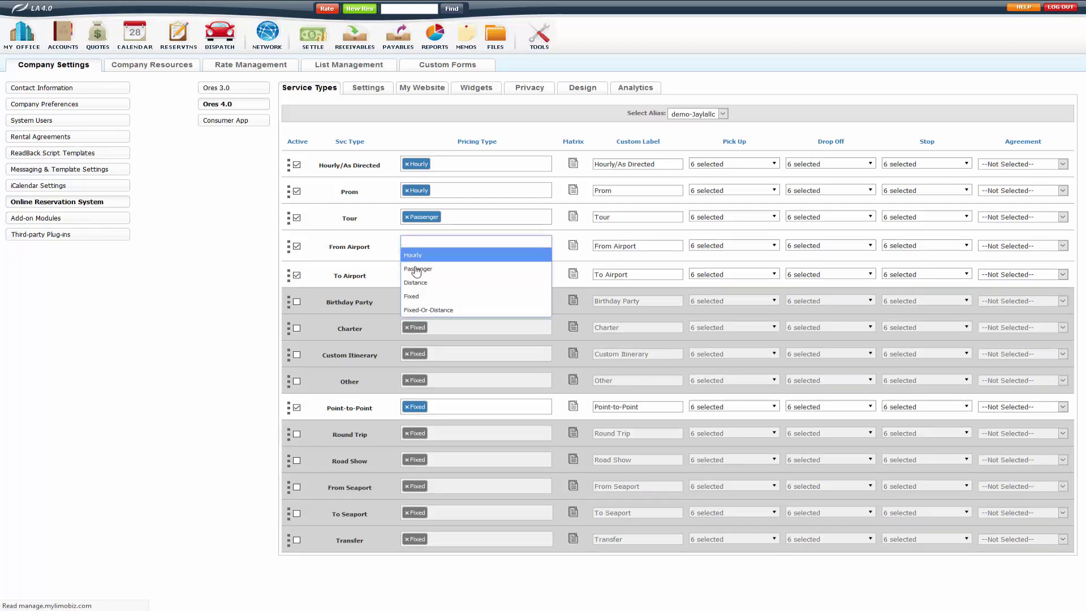
click(432, 310)
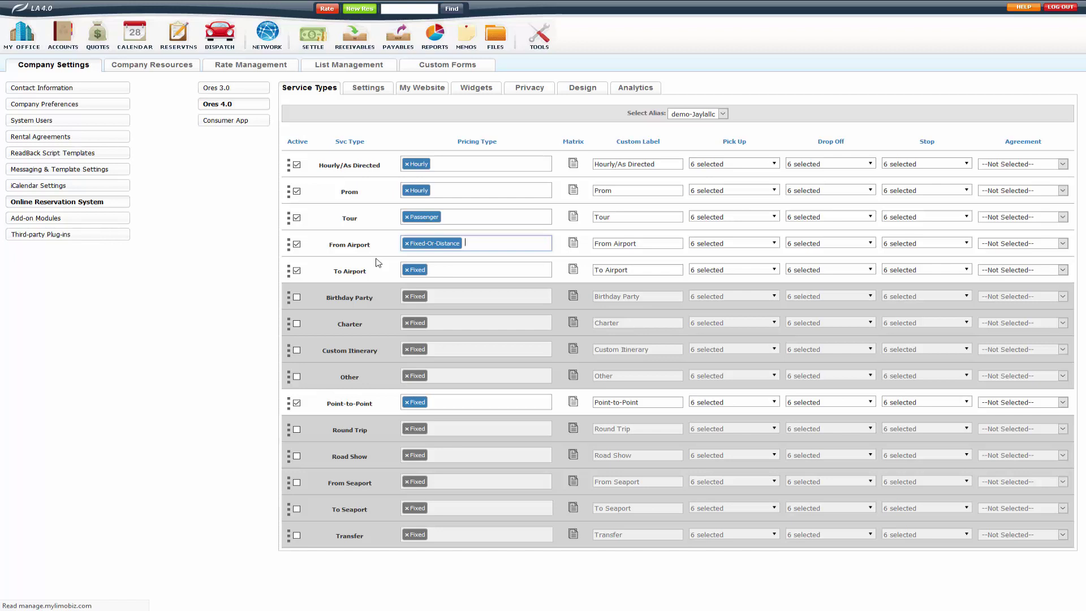
click(406, 274)
click(425, 337)
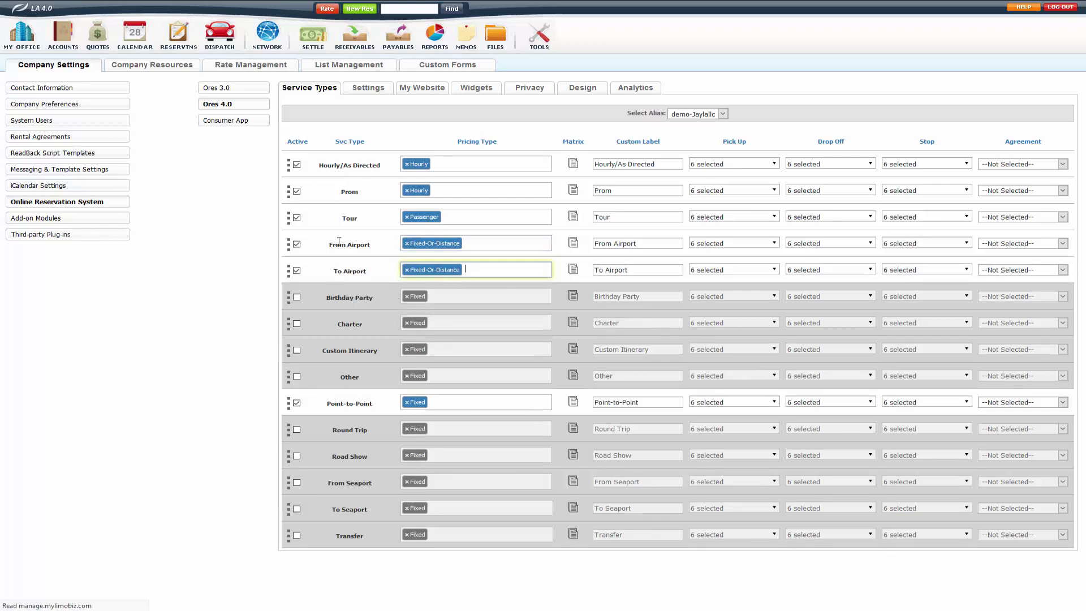
click(406, 402)
click(421, 443)
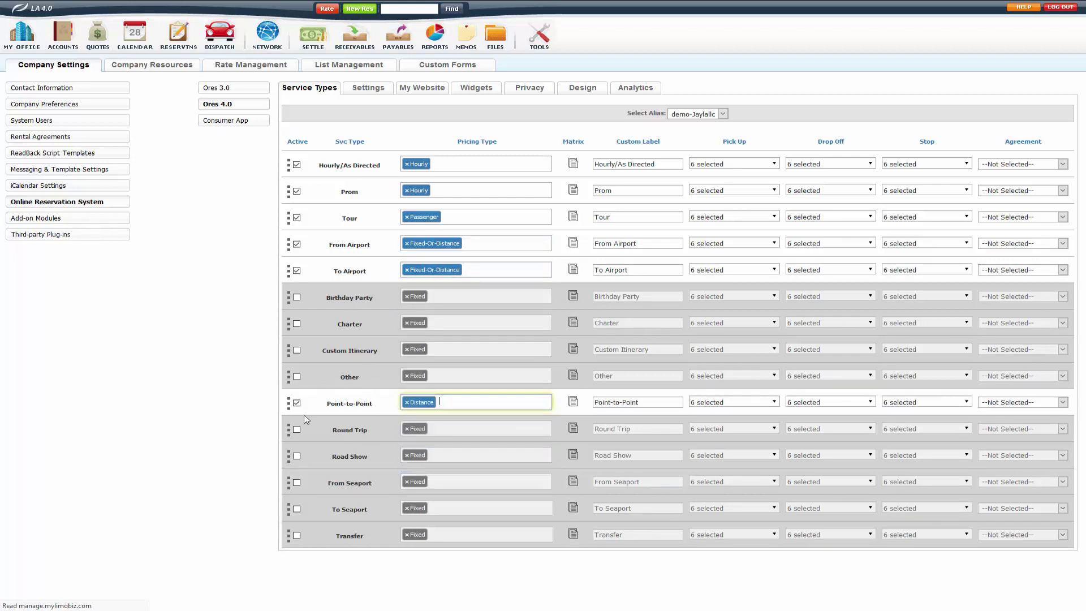
click(262, 276)
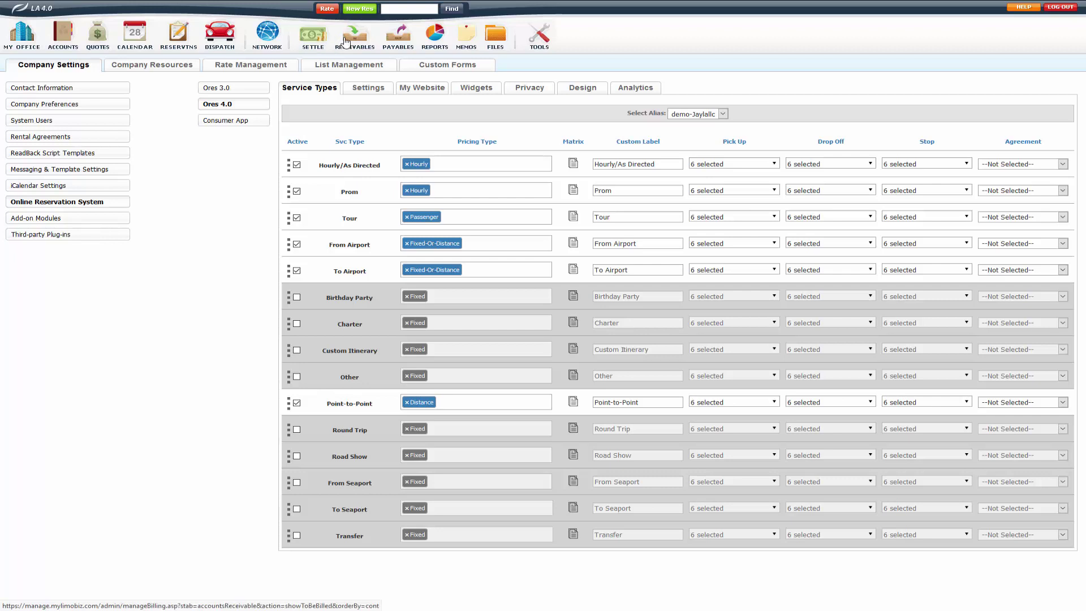
Start a new reservation, fill in the billing contact, and enter passenger first name 'TesDistance'.
click(366, 11)
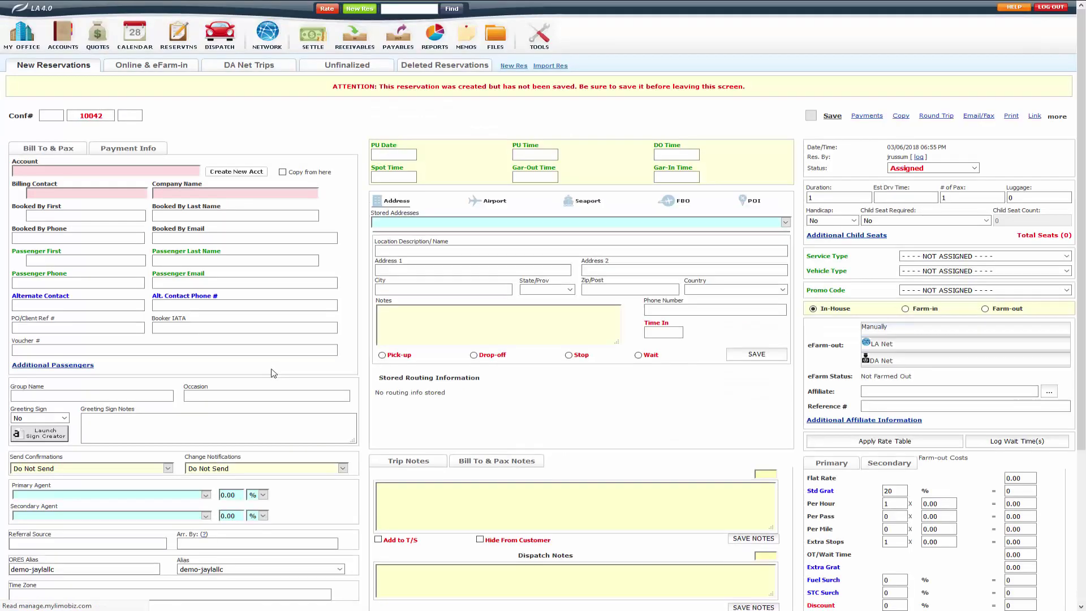
click(97, 282)
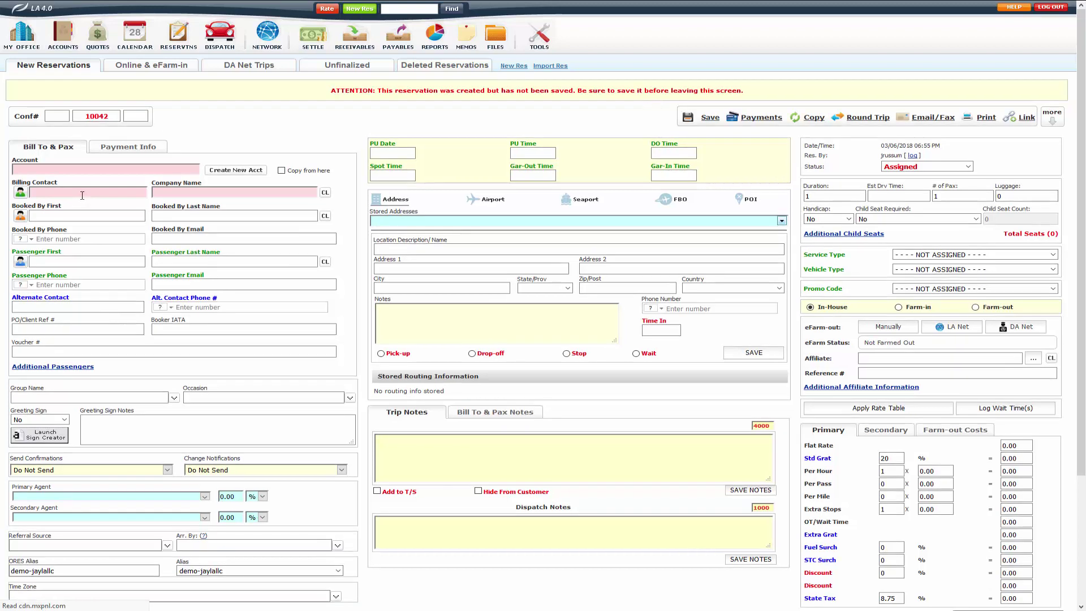
click(82, 195)
key(Tab)
key(Tab)
key(Tab)
key(Tab)
key(Tab)
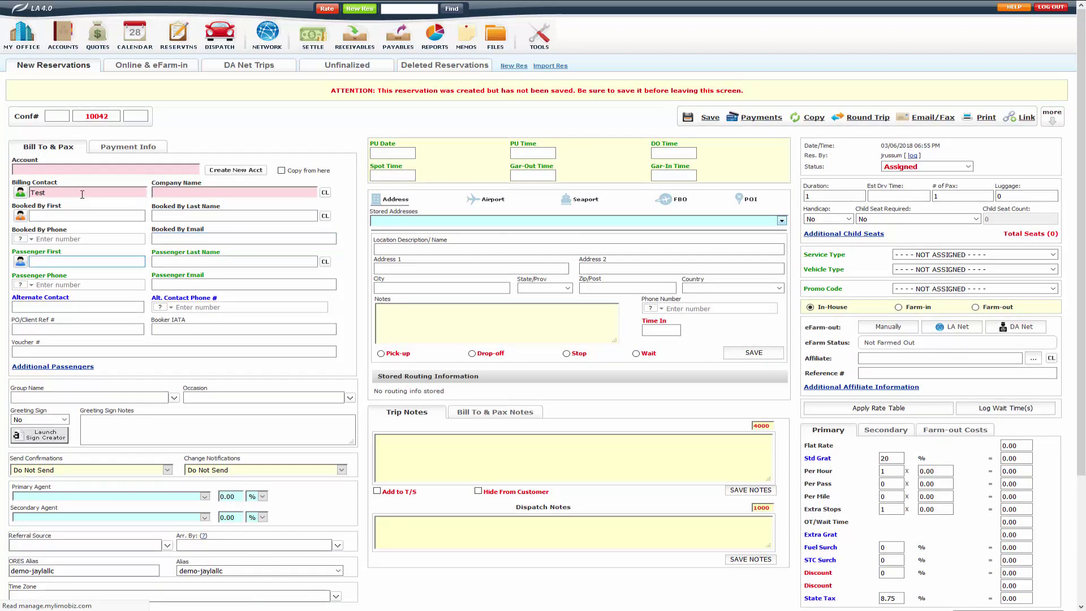
text(Tes)
text(Distance)
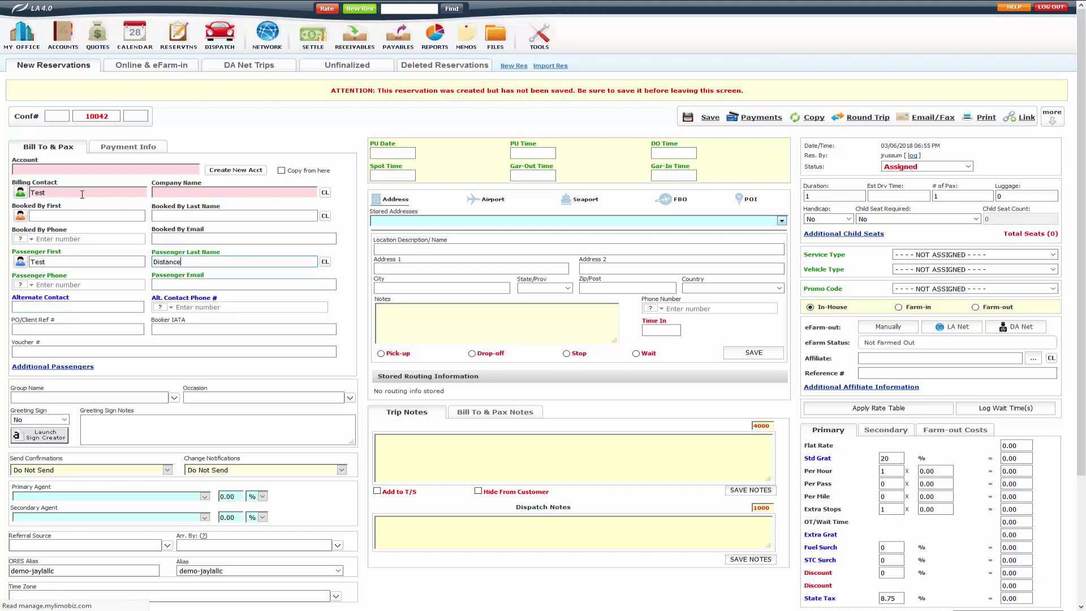
Set the pickup date to 03/07/2018 and the pickup time to 01:00 PM.
click(381, 153)
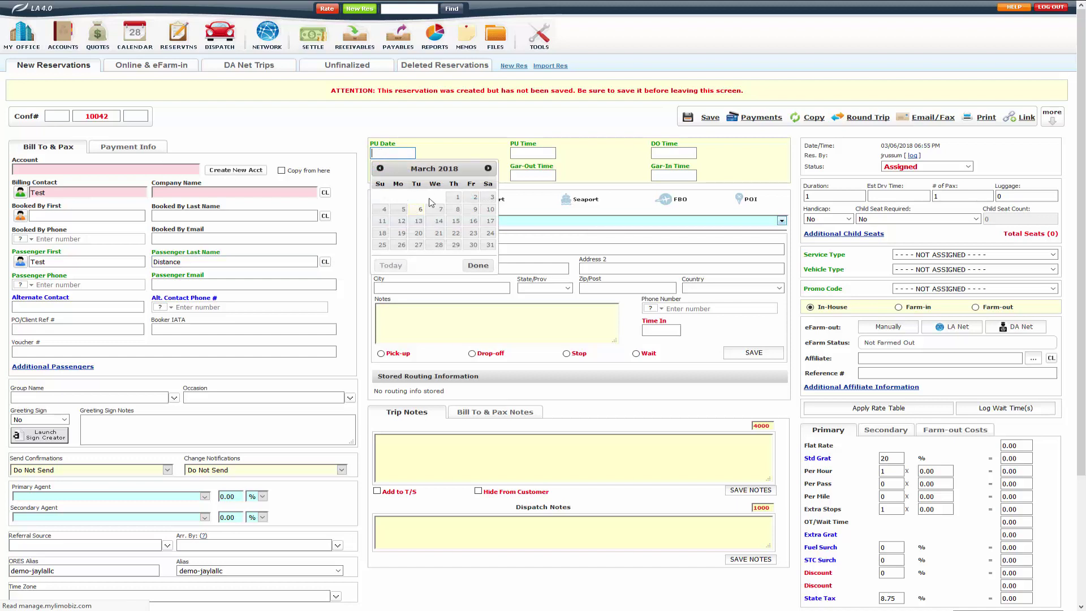
click(435, 203)
click(532, 154)
click(536, 170)
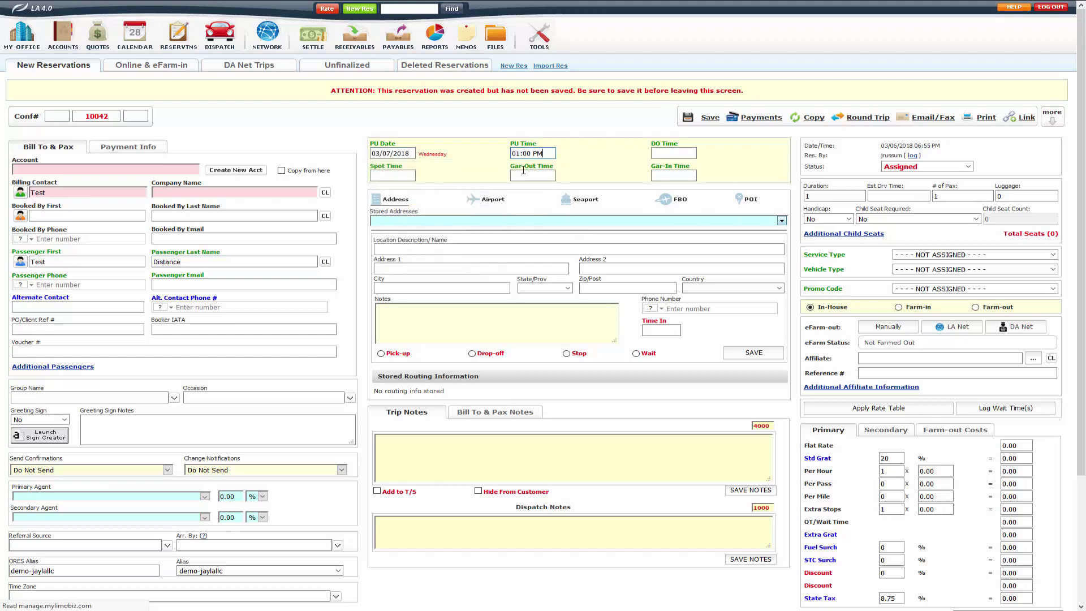
scroll(461, 169, down, 1)
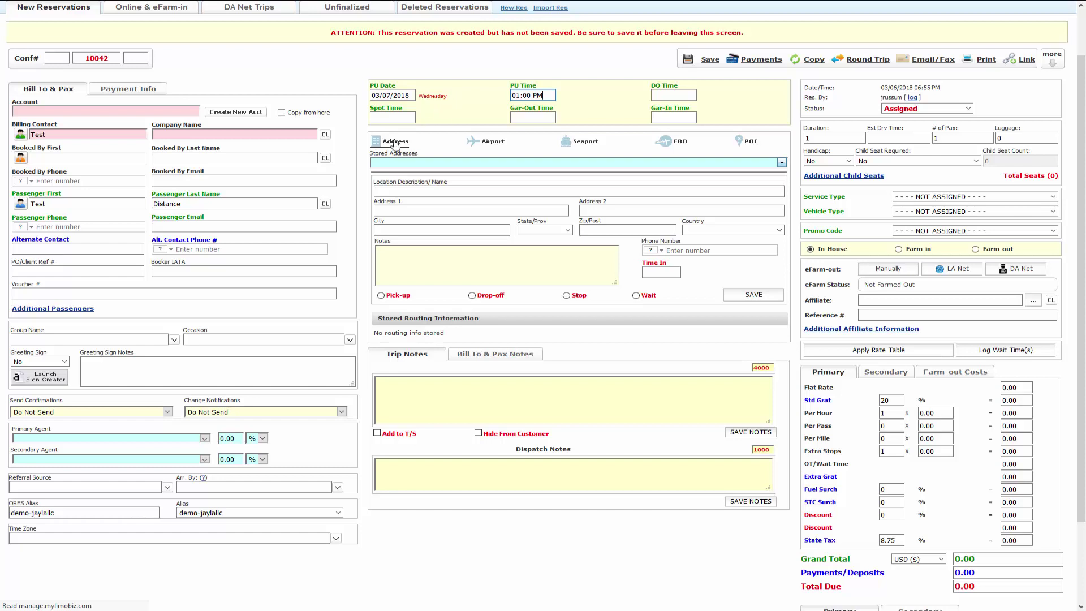
Fill in the pickup street address, city, ZIP code and country (United States of America).
click(416, 212)
text(1212 Corporate)
key(Tab)
key(Tab)
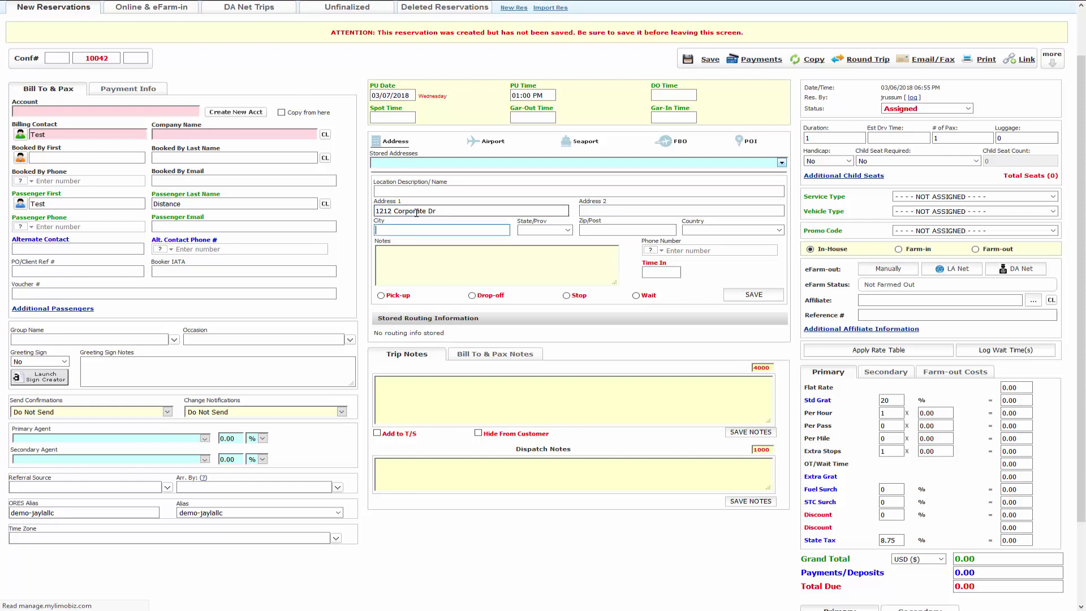
text(Irving)
key(Tab)
key(Tab)
text(7503)
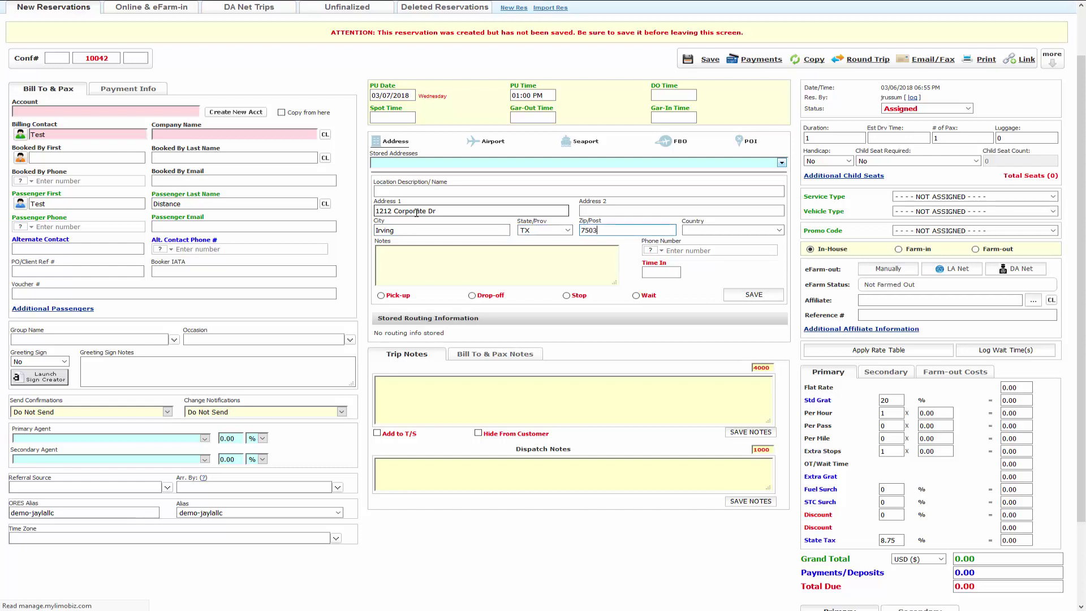
text(8)
key(Tab)
text(united k)
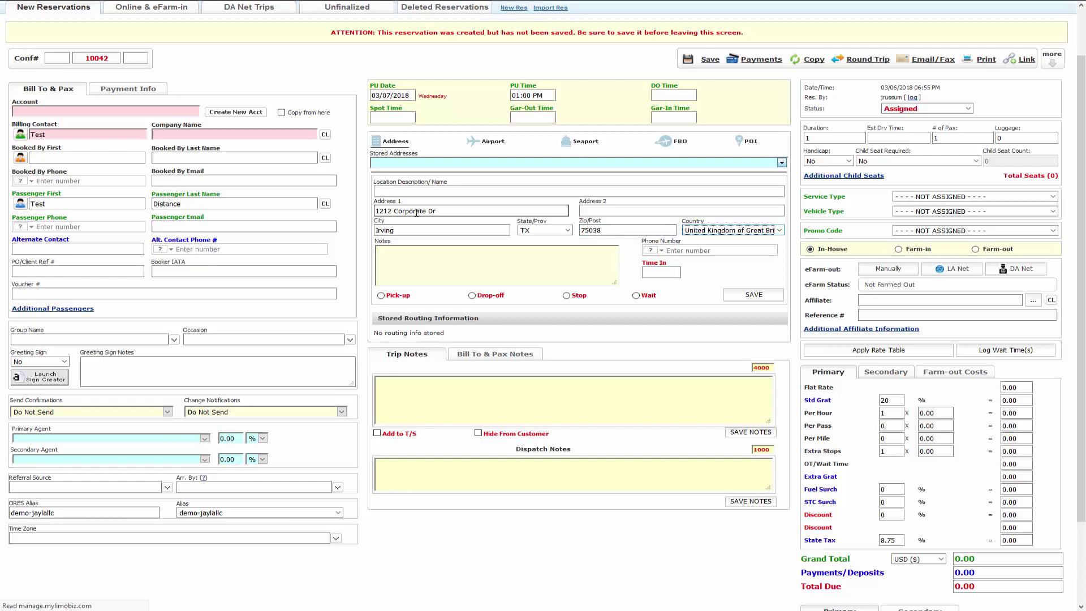
key(Down)
key(Down)
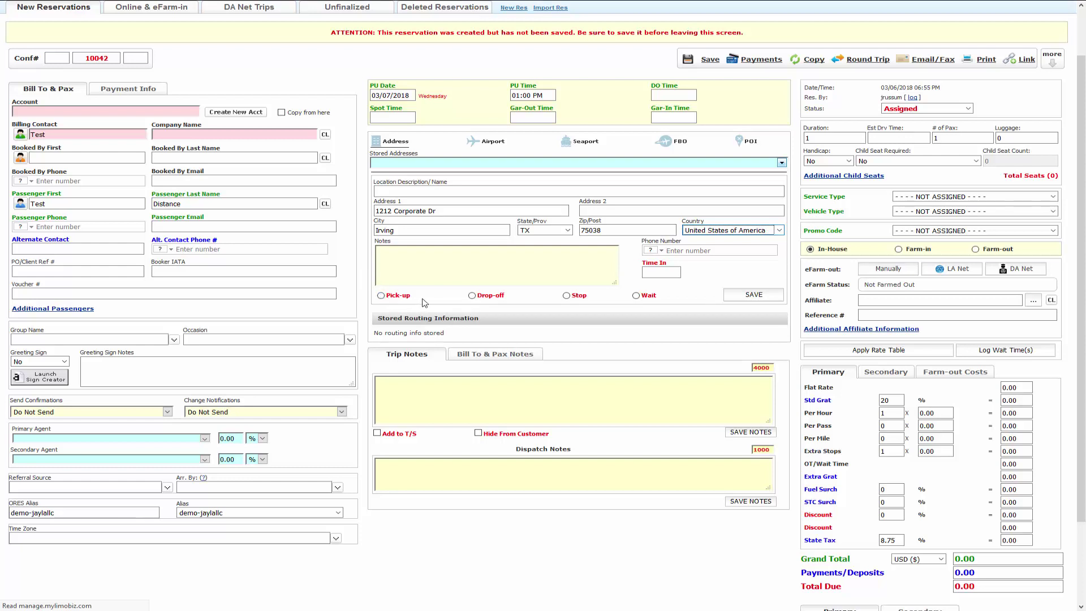
Add the address as the pickup stop, accepting the first verified address match.
click(381, 296)
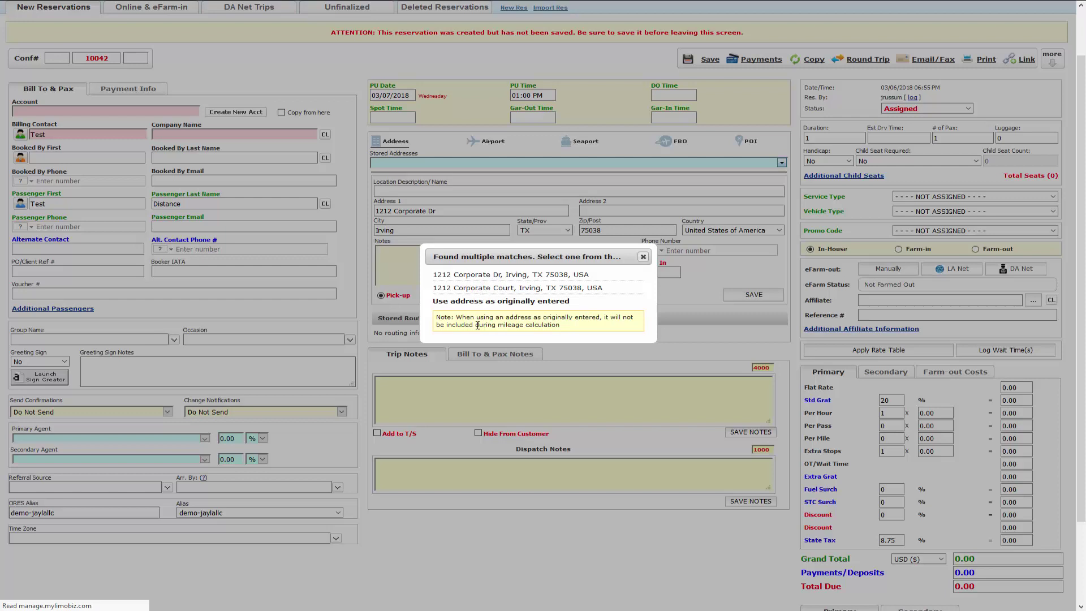
click(487, 276)
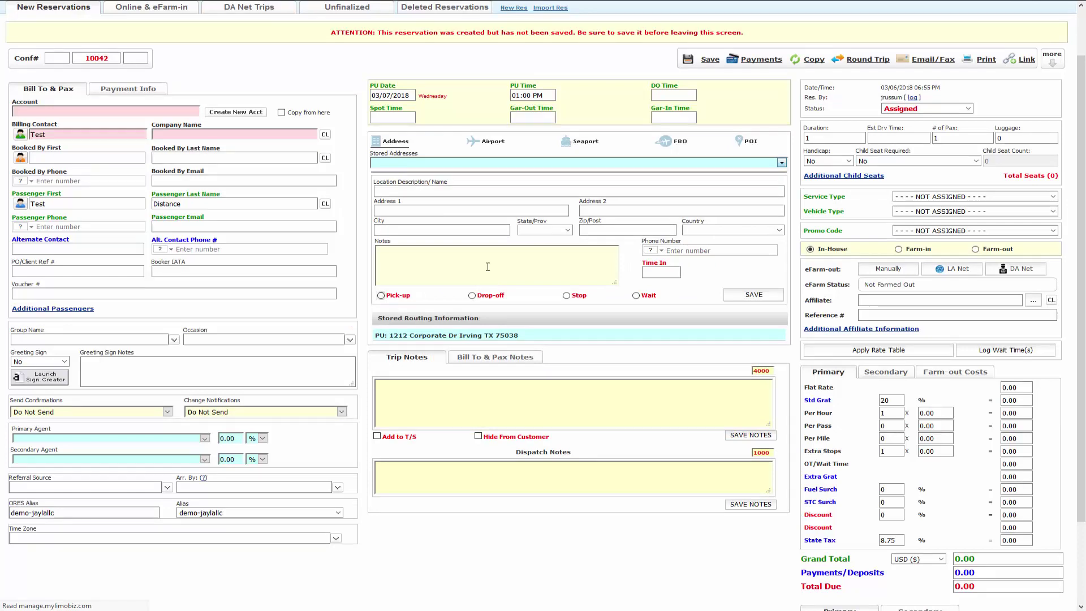
click(489, 142)
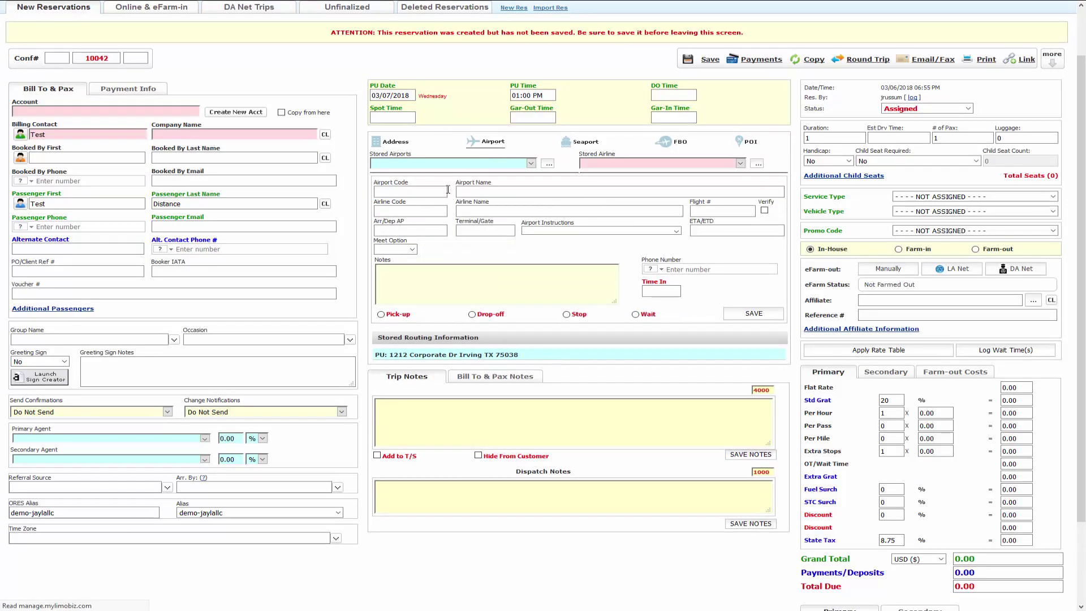
Add Dallas/Fort Worth (DFW) on American Airlines - AA as the drop-off stop.
click(430, 163)
click(422, 225)
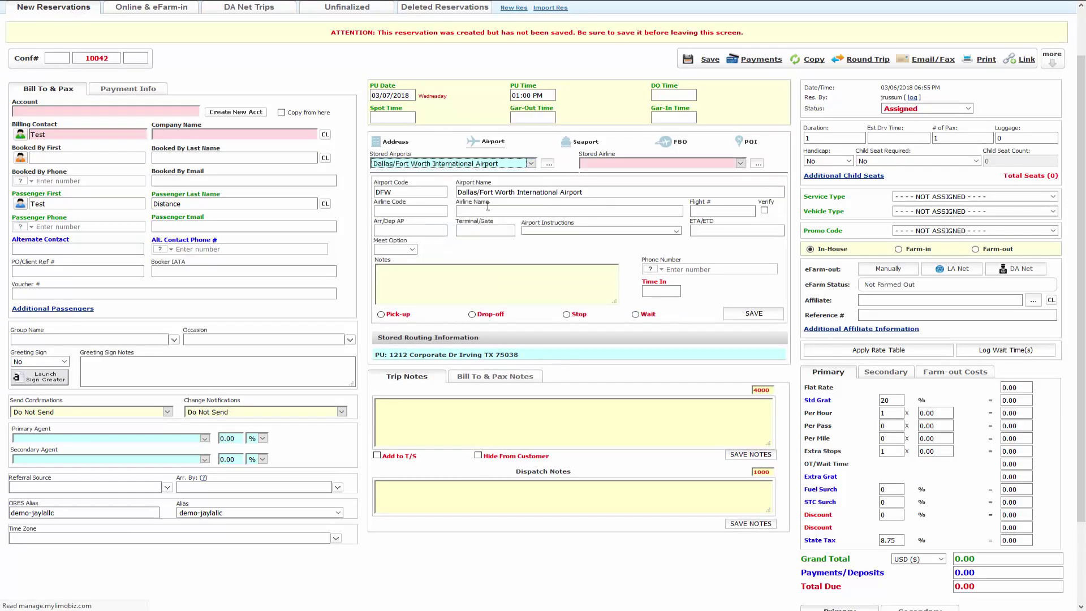
click(601, 164)
click(616, 383)
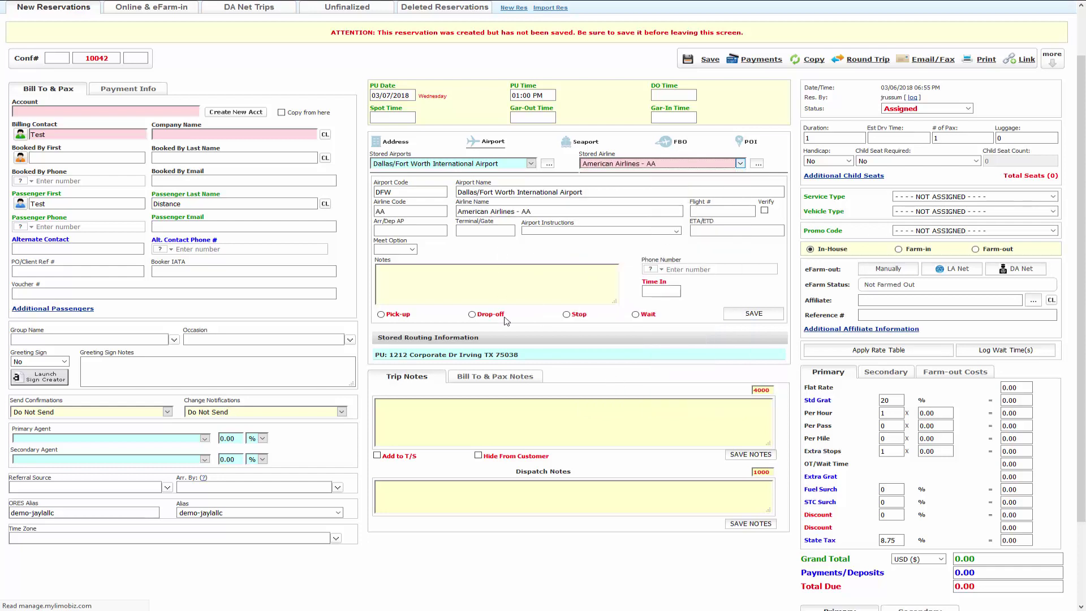
click(472, 314)
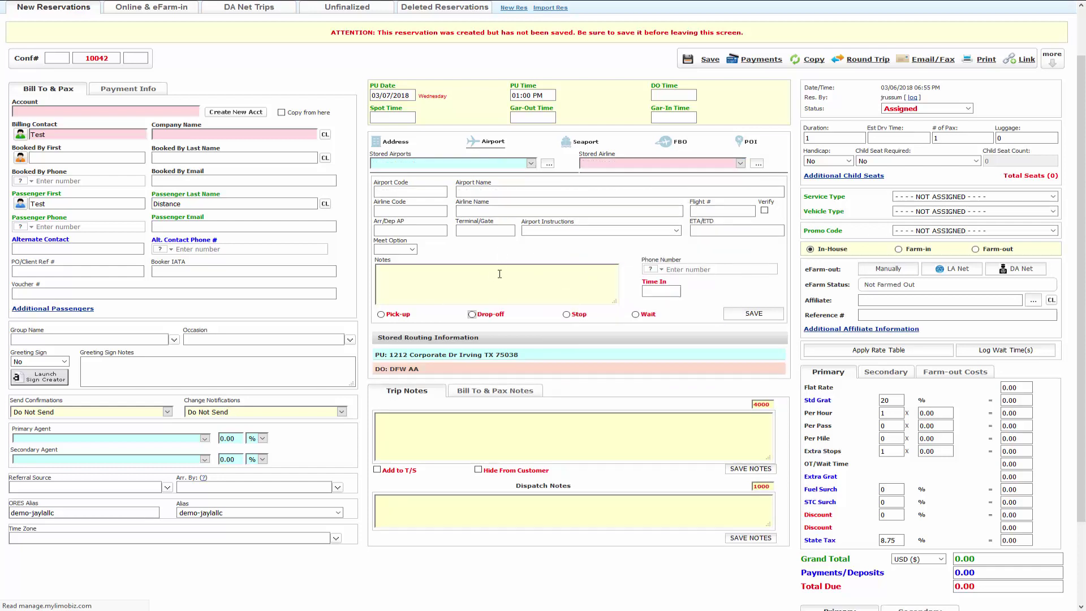
Set the service type to To Airport and the vehicle to Sedan Towncar (SED).
click(910, 196)
click(916, 214)
click(916, 212)
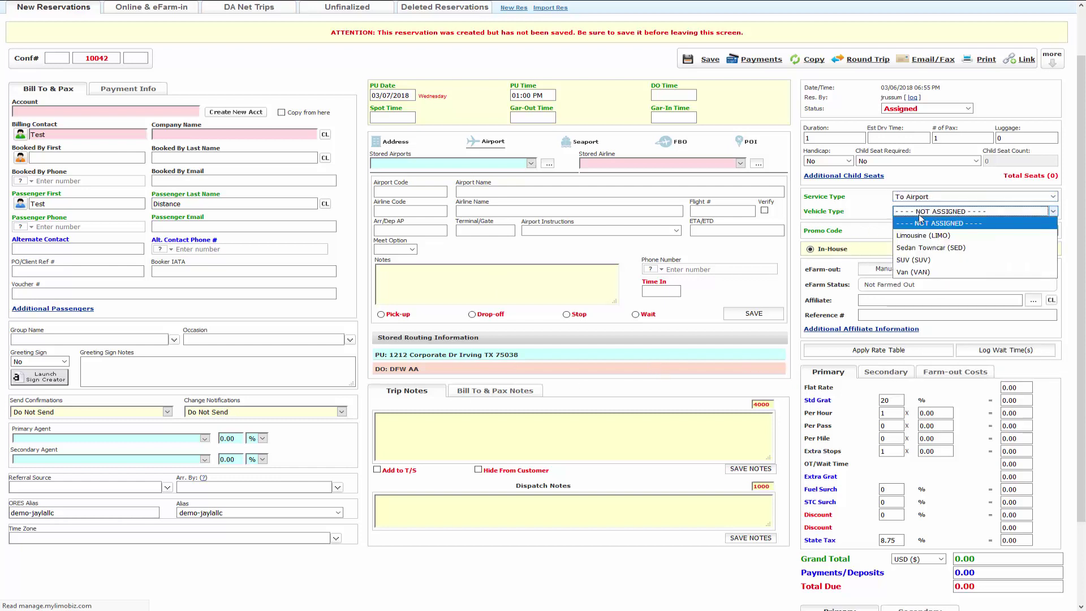
click(922, 249)
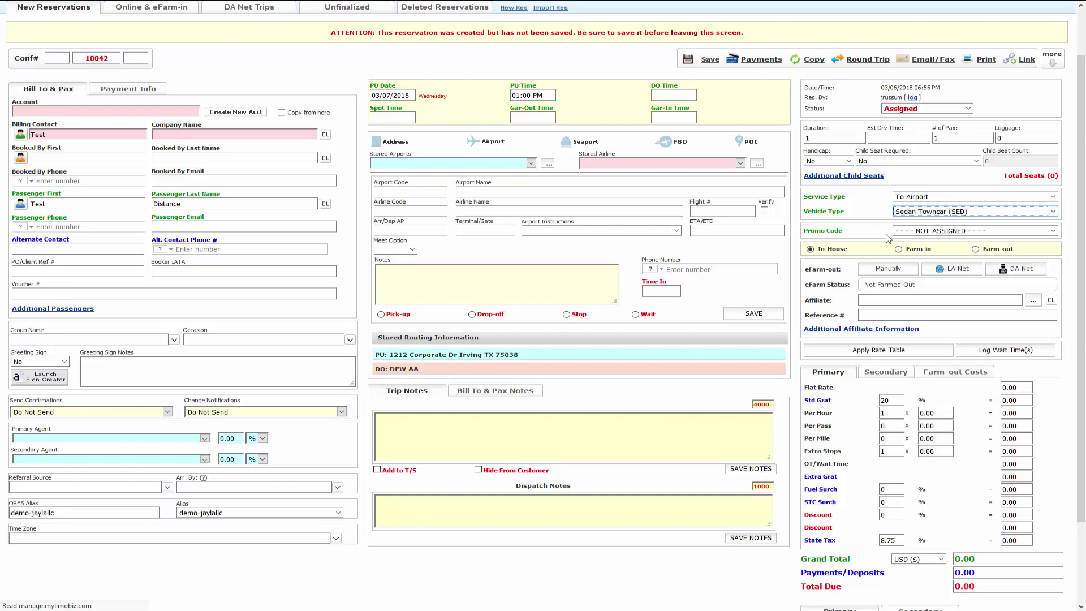
Apply the Sedan Towncar $40.00 distance flat rate, totalling 51.50, then return to admin settings.
click(840, 355)
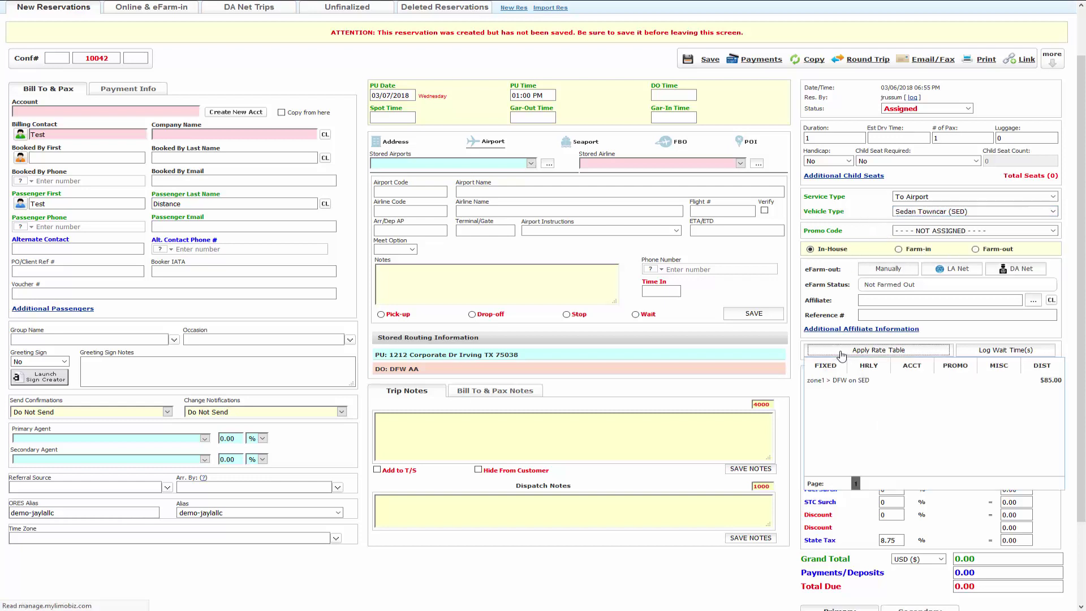
click(1035, 369)
click(912, 381)
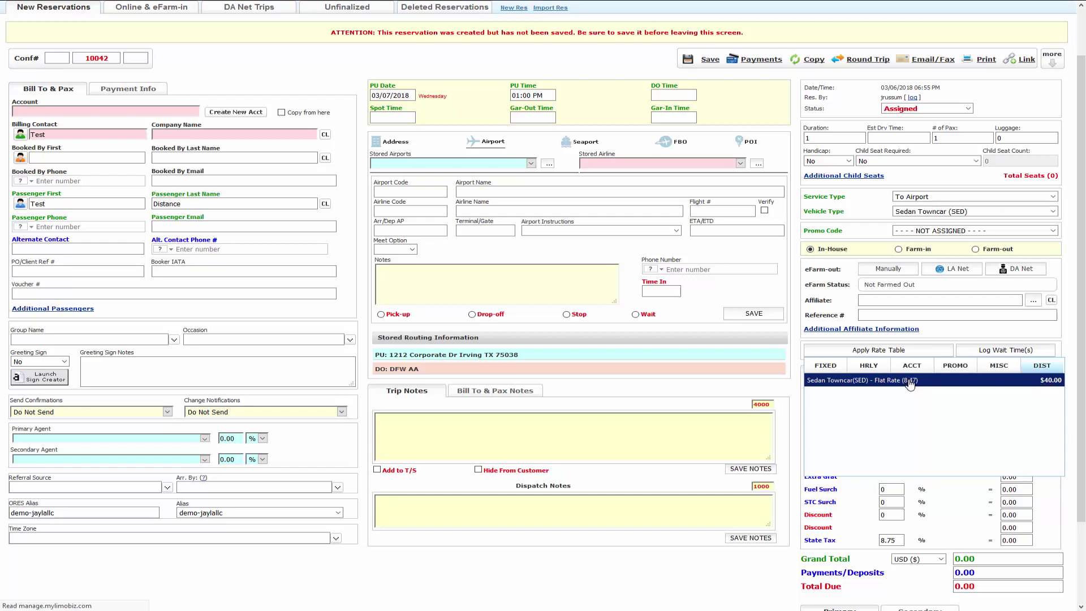
click(1044, 383)
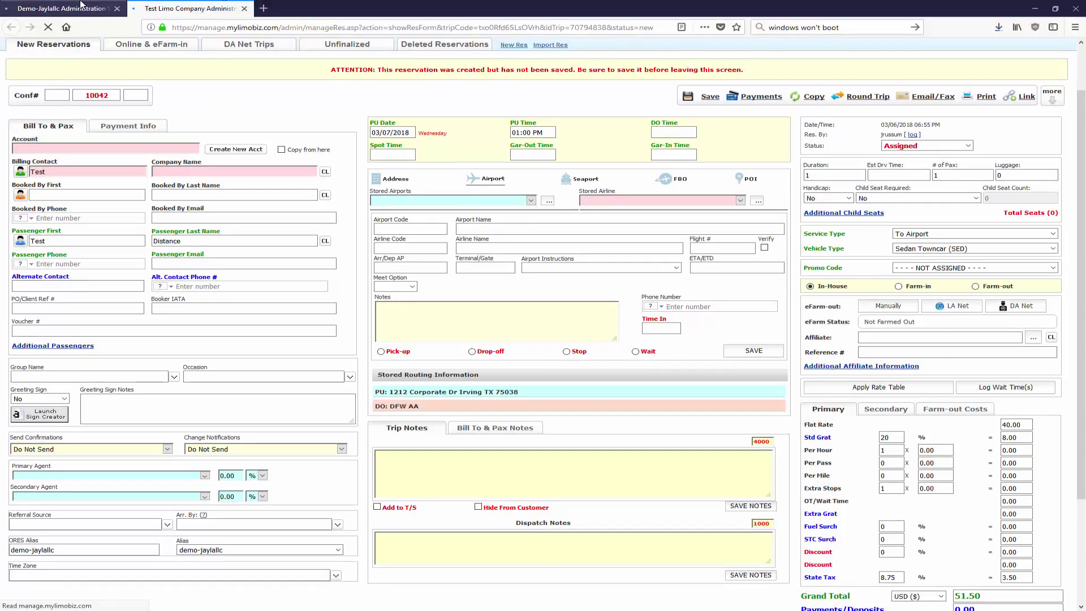
click(68, 8)
Open the SUV vehicle type for editing from Company Resources > Vehicle Types.
click(163, 65)
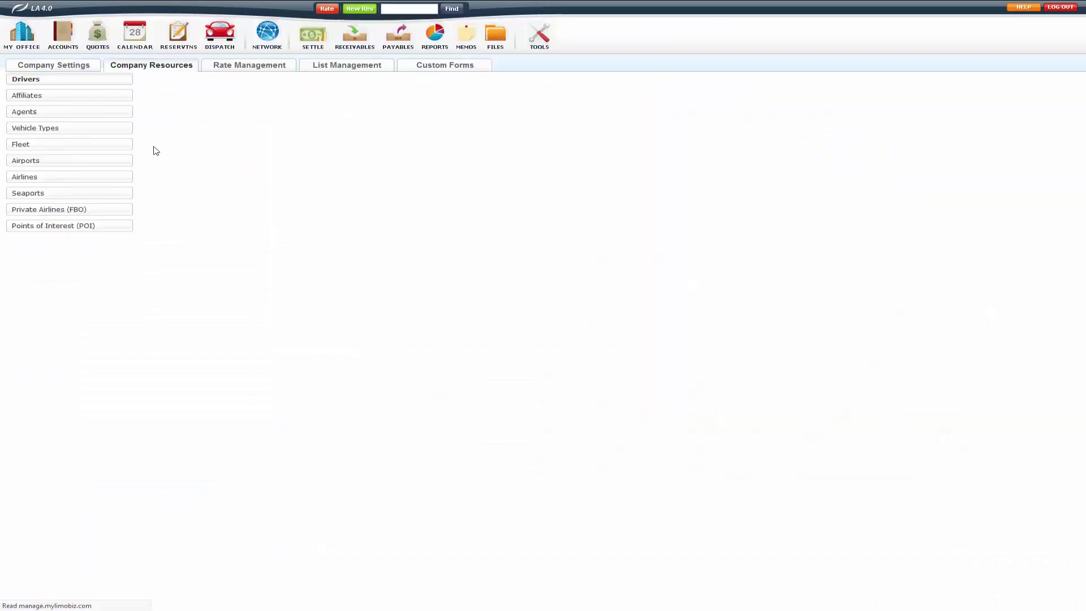
click(41, 133)
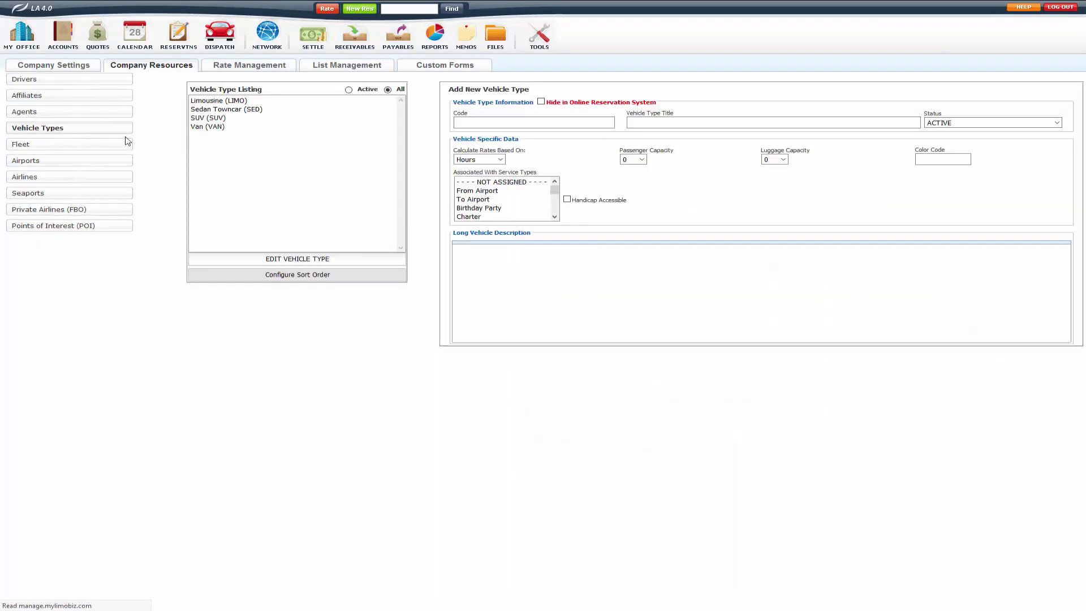
click(252, 122)
click(301, 264)
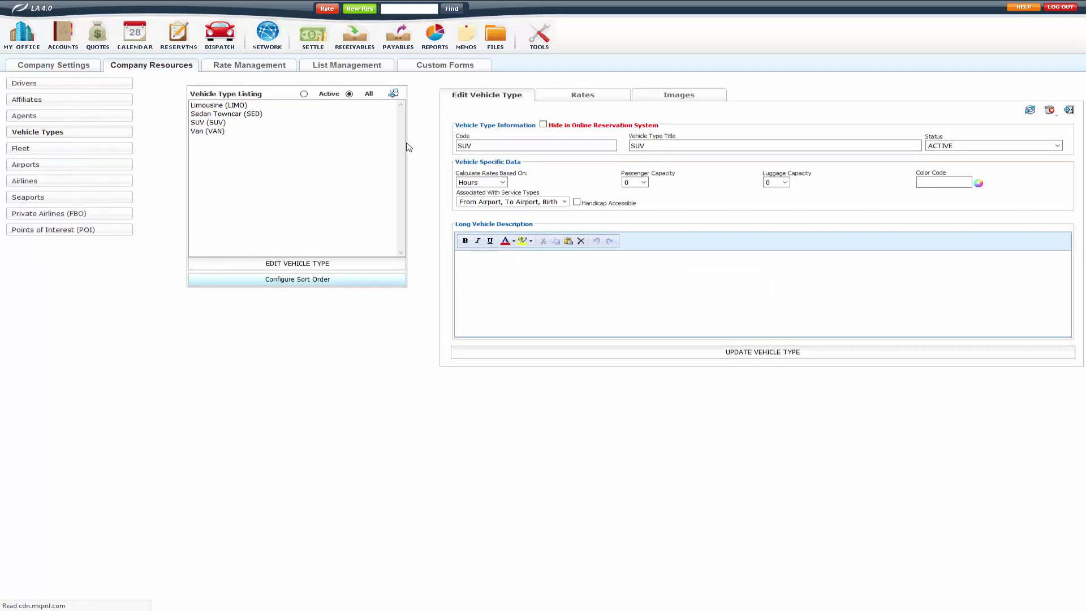
Load the Atlanta matrix in the SUV's Distance Based Rates.
click(566, 98)
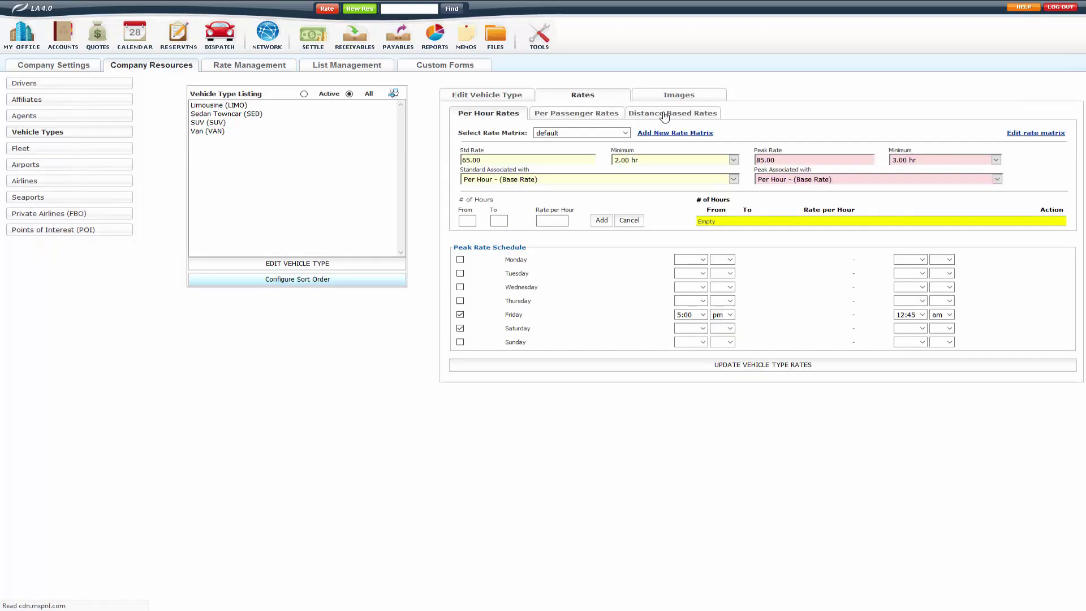
click(663, 114)
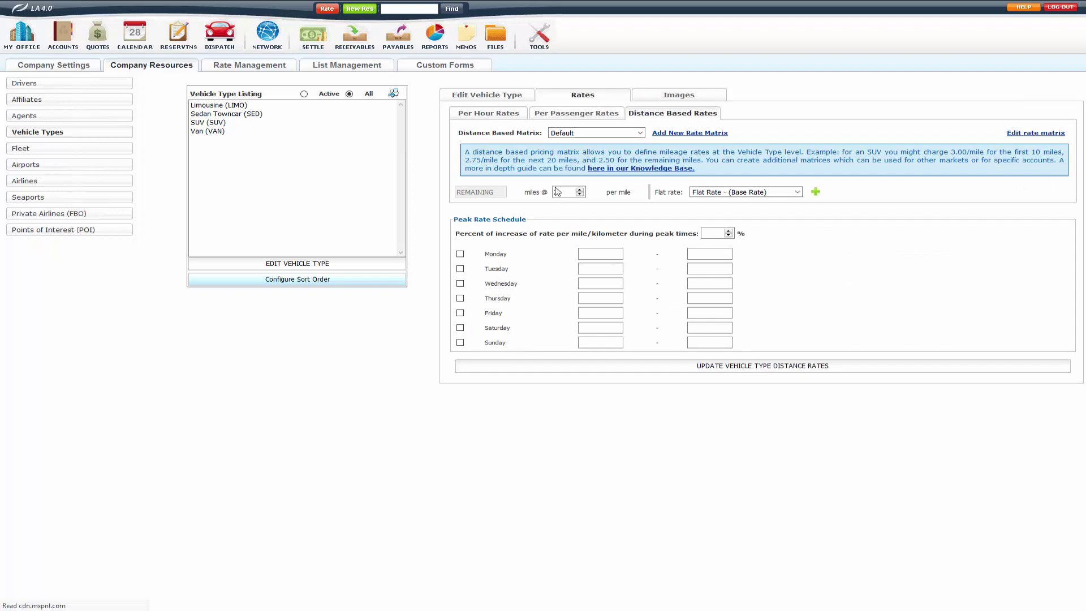
click(574, 134)
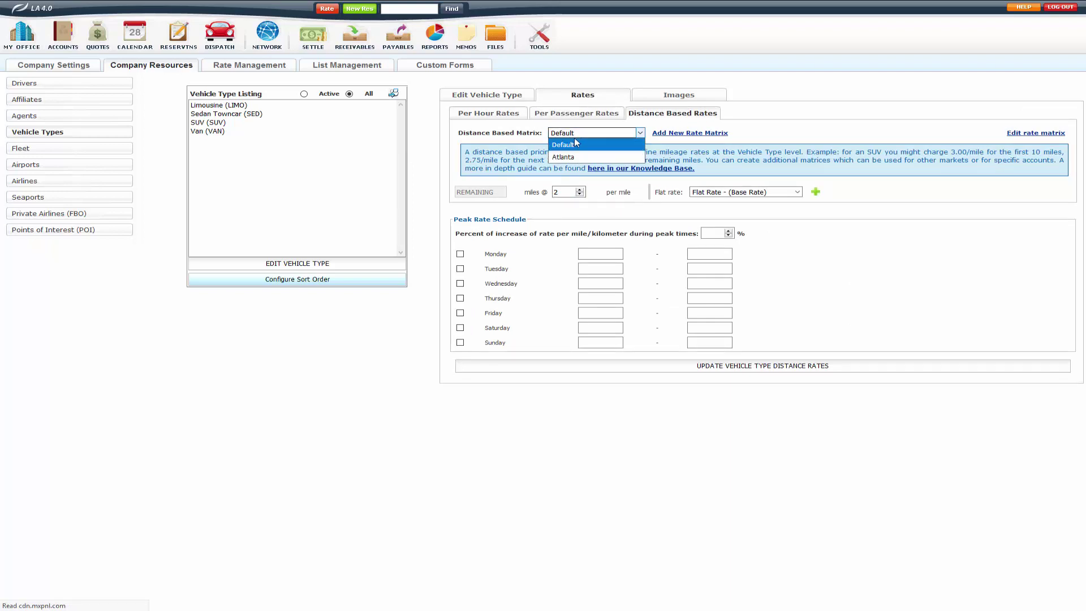
click(575, 160)
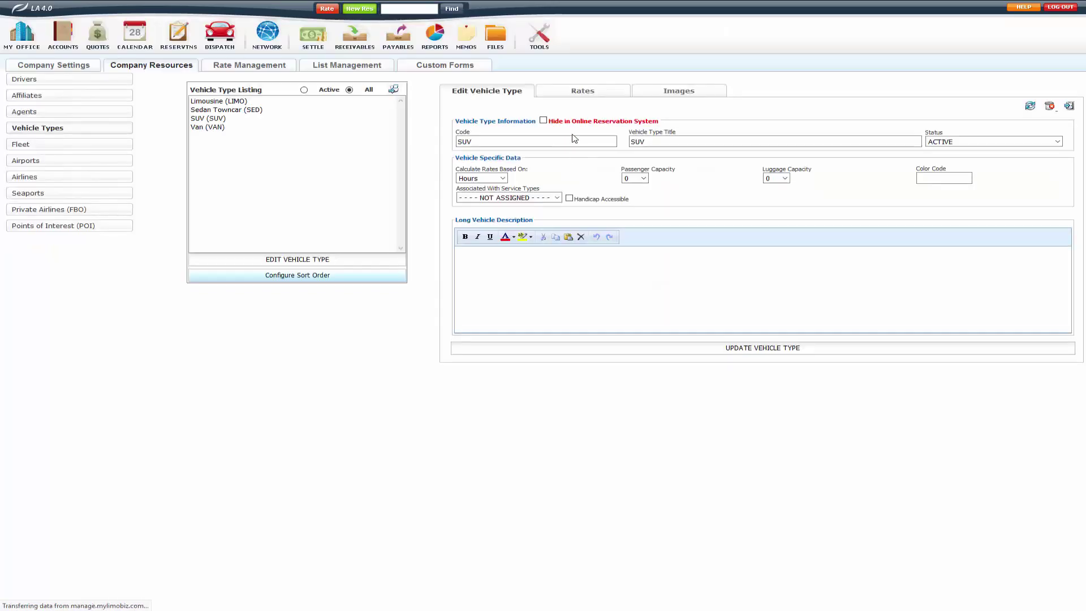